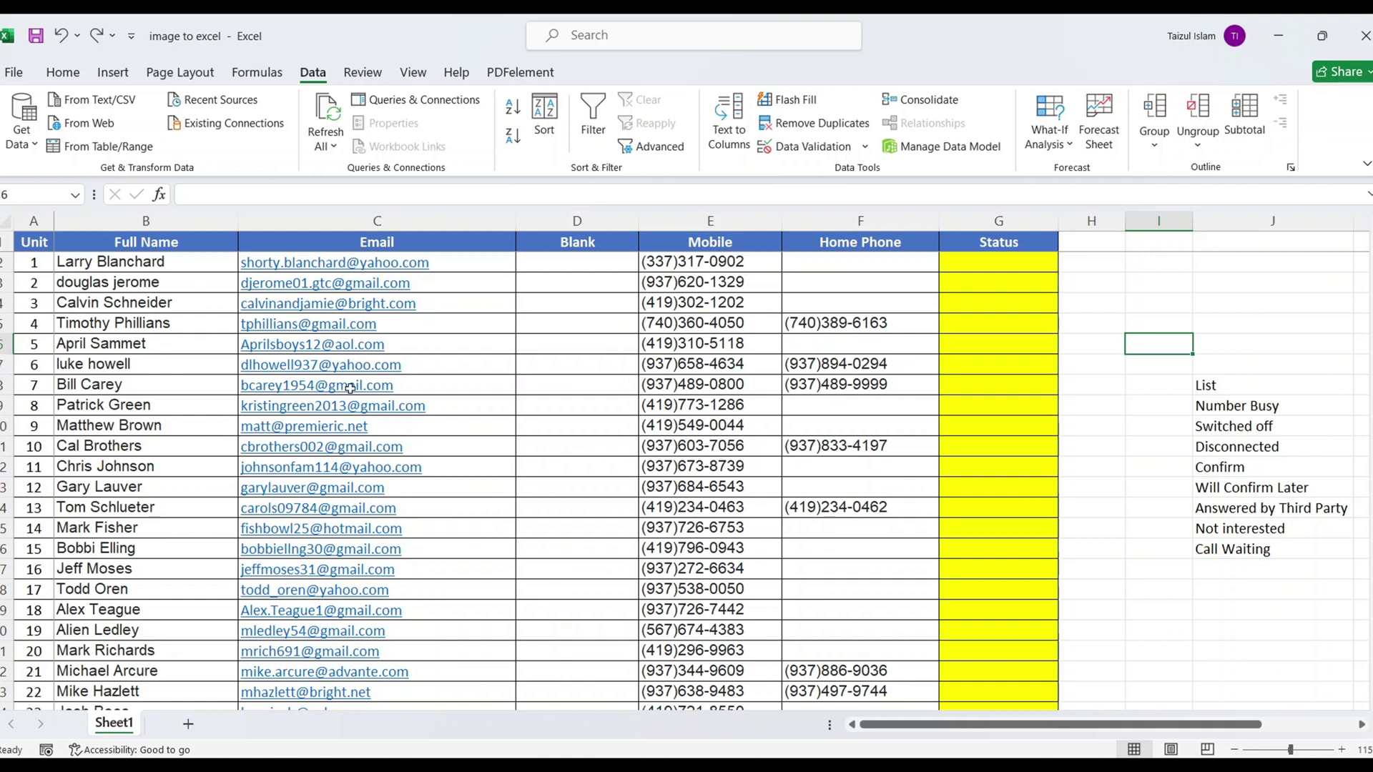
pyautogui.moveTo(1250, 404); pyautogui.dragTo(1281, 557)
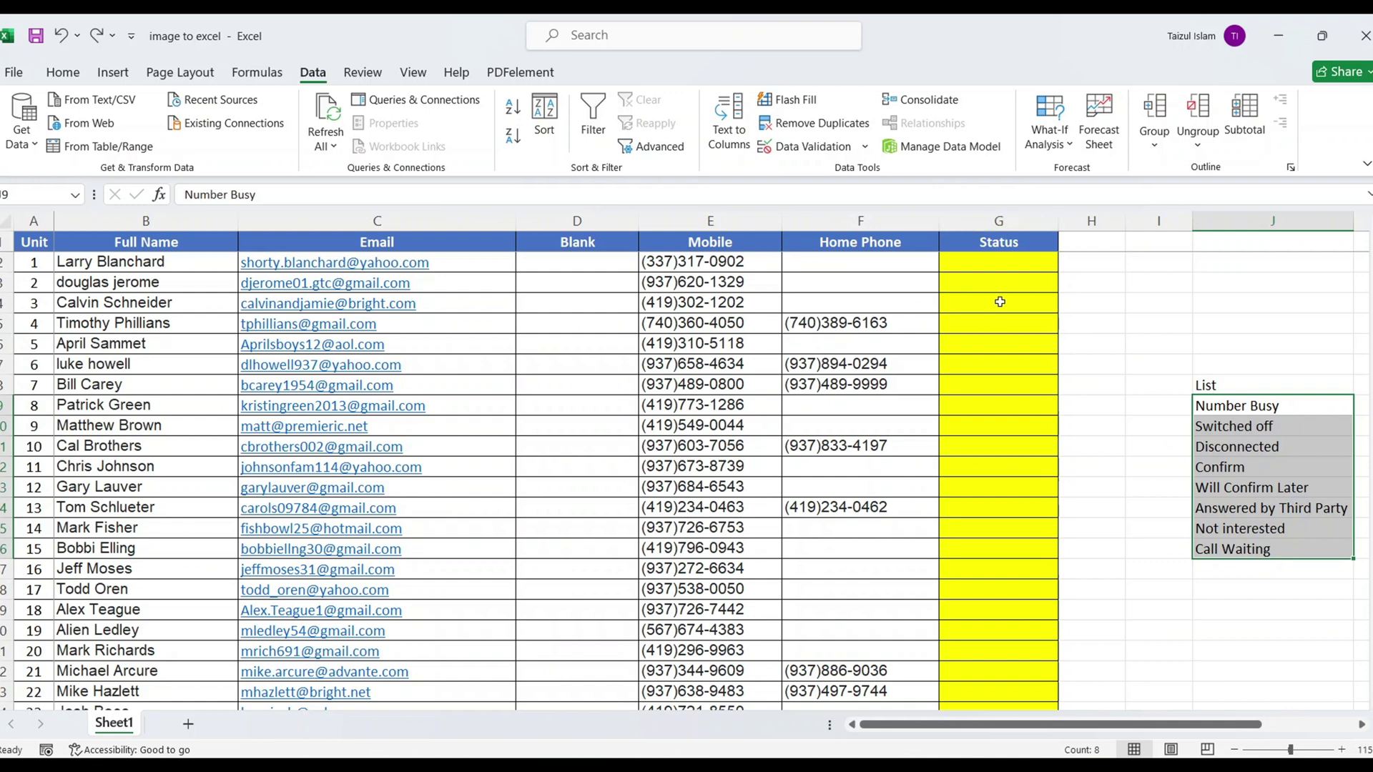
pyautogui.click(1003, 266)
pyautogui.moveTo(1003, 265); pyautogui.dragTo(1041, 582)
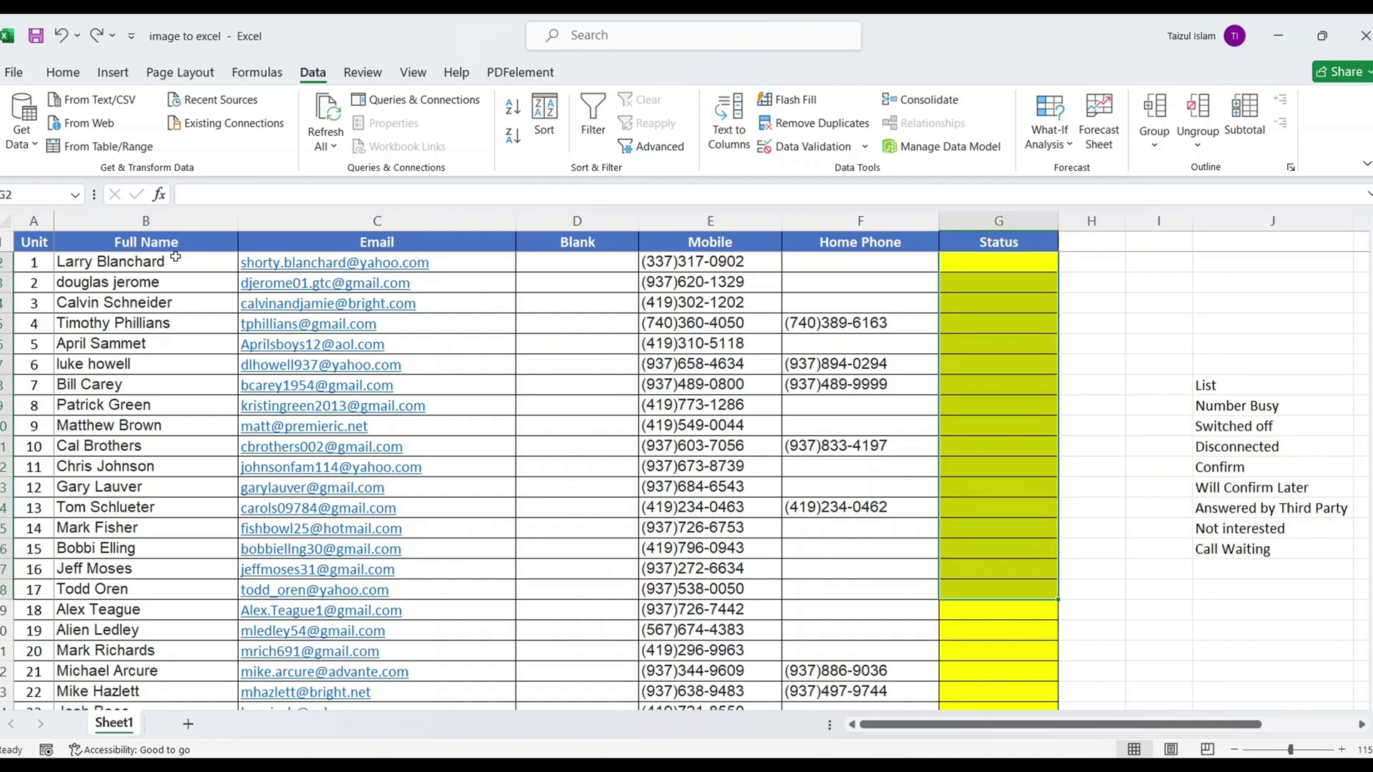
pyautogui.moveTo(175, 259); pyautogui.dragTo(173, 533)
pyautogui.moveTo(710, 242); pyautogui.dragTo(713, 566)
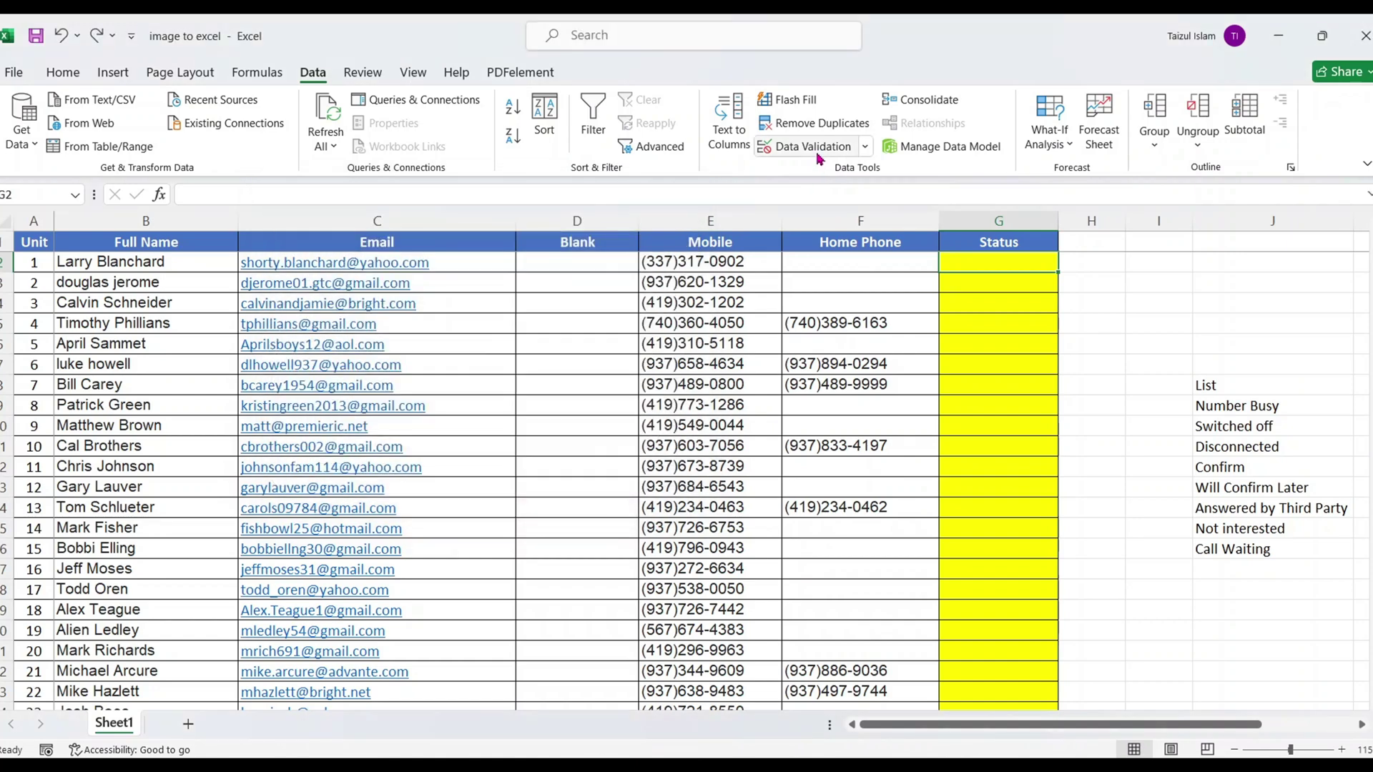
# Add list data validation with an in-cell dropdown to Status cell G2, using =$J$9:$J$16 as the source
pyautogui.click(816, 147)
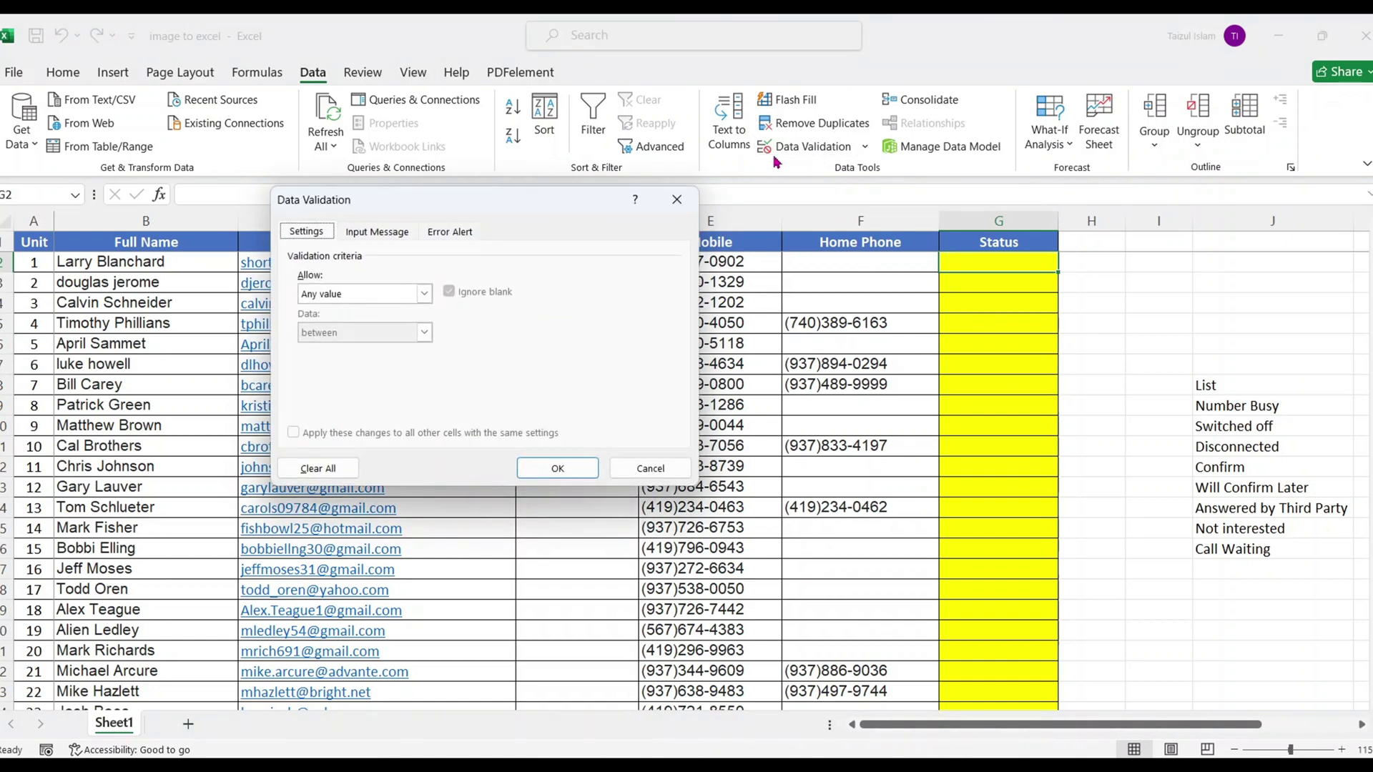
pyautogui.click(425, 293)
pyautogui.click(331, 349)
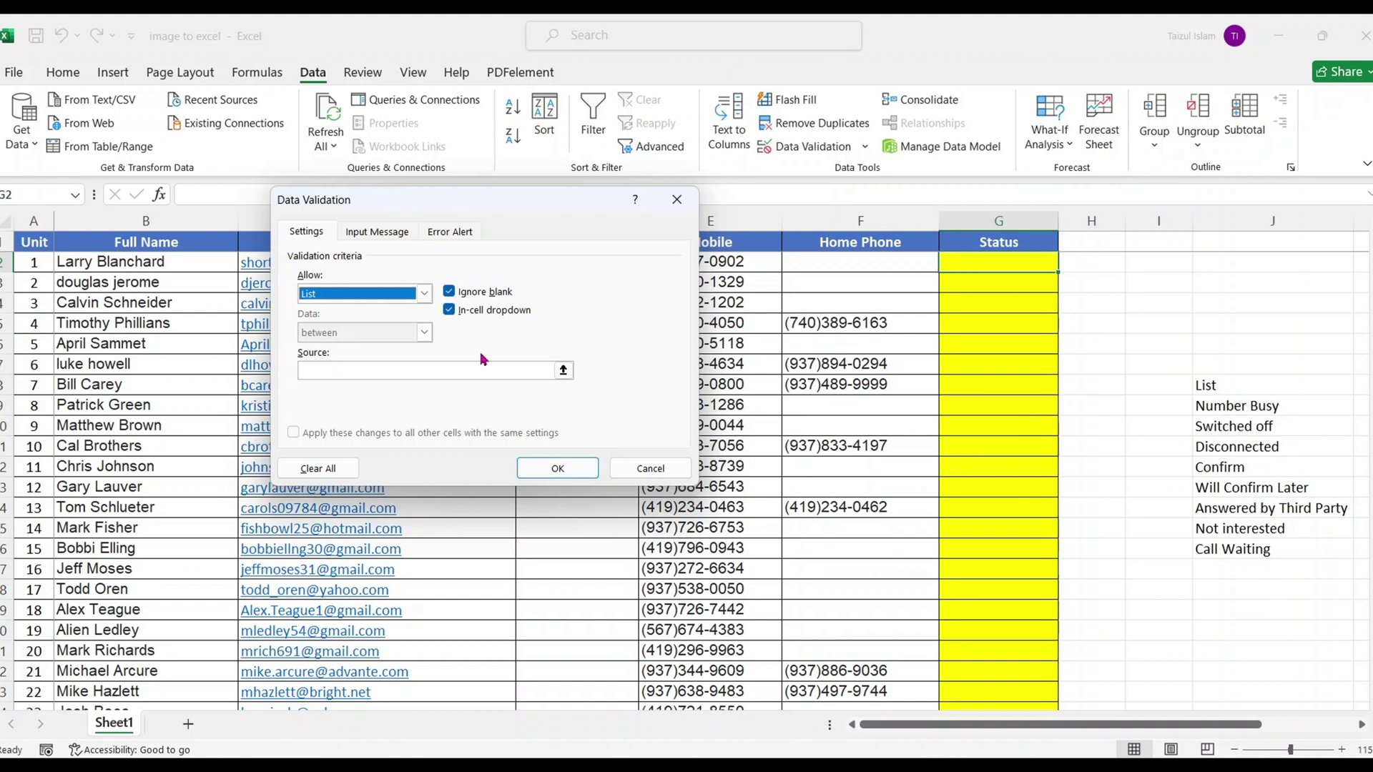
pyautogui.click(493, 370)
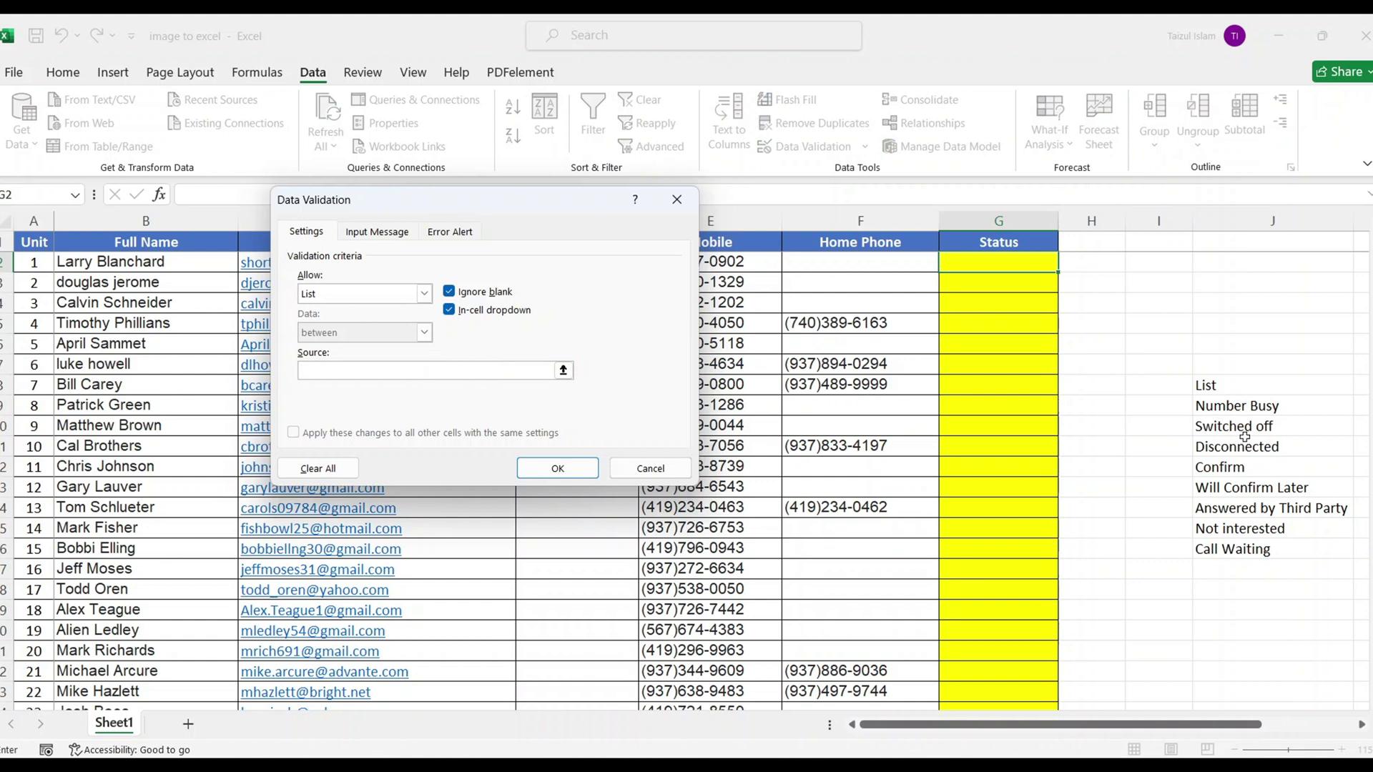
pyautogui.moveTo(1239, 406); pyautogui.dragTo(1244, 569)
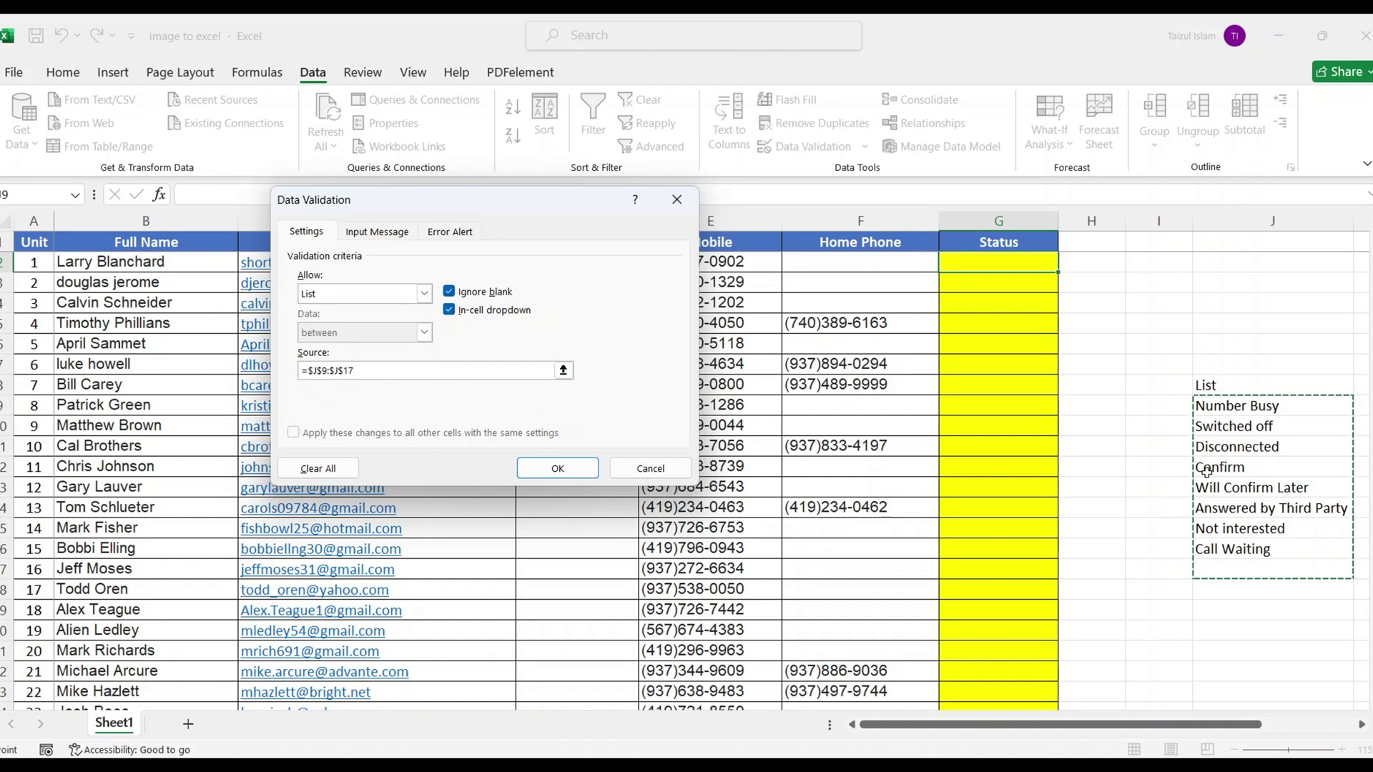
pyautogui.moveTo(1225, 406); pyautogui.dragTo(1244, 547)
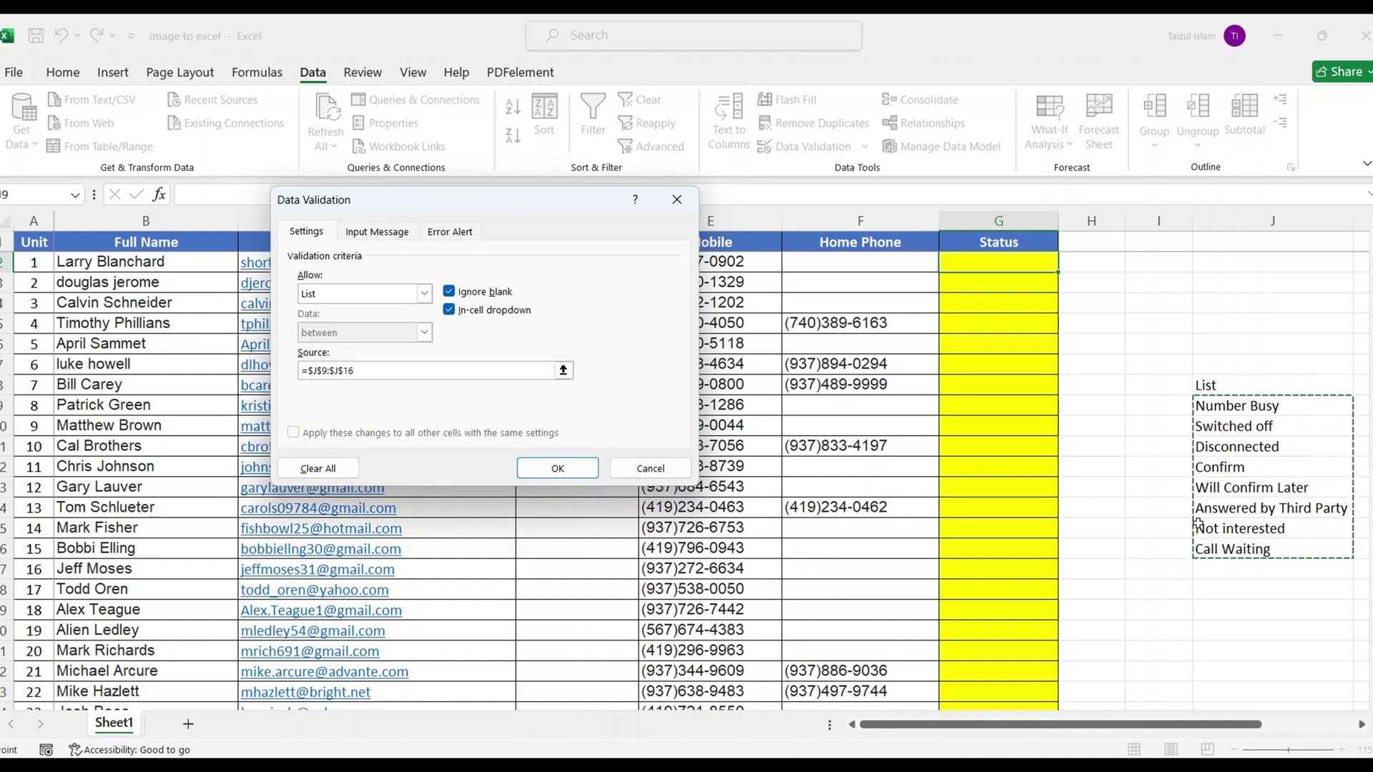
pyautogui.click(558, 467)
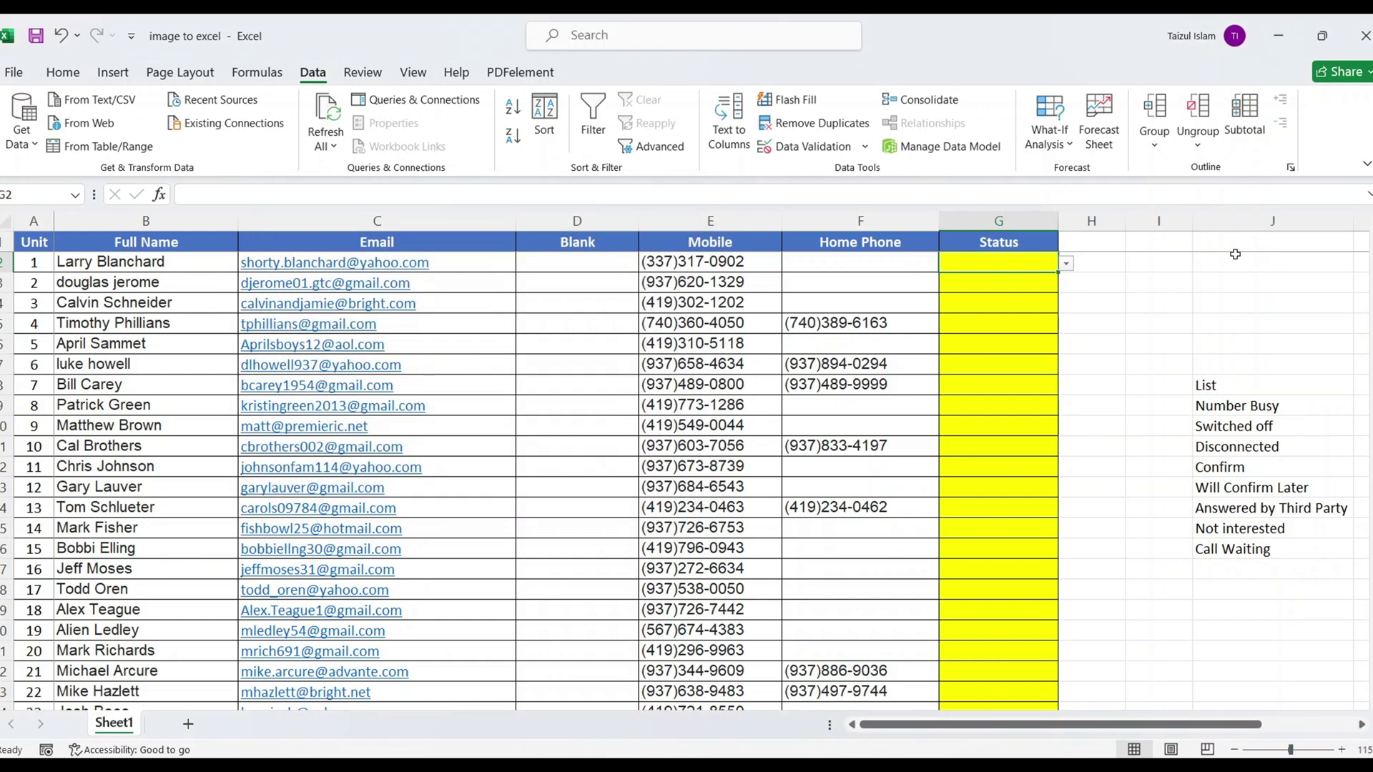
# Examine the dropdown choices in Status cell G2 and check whether other Status cells, such as G13, offer a dropdown
pyautogui.click(1066, 264)
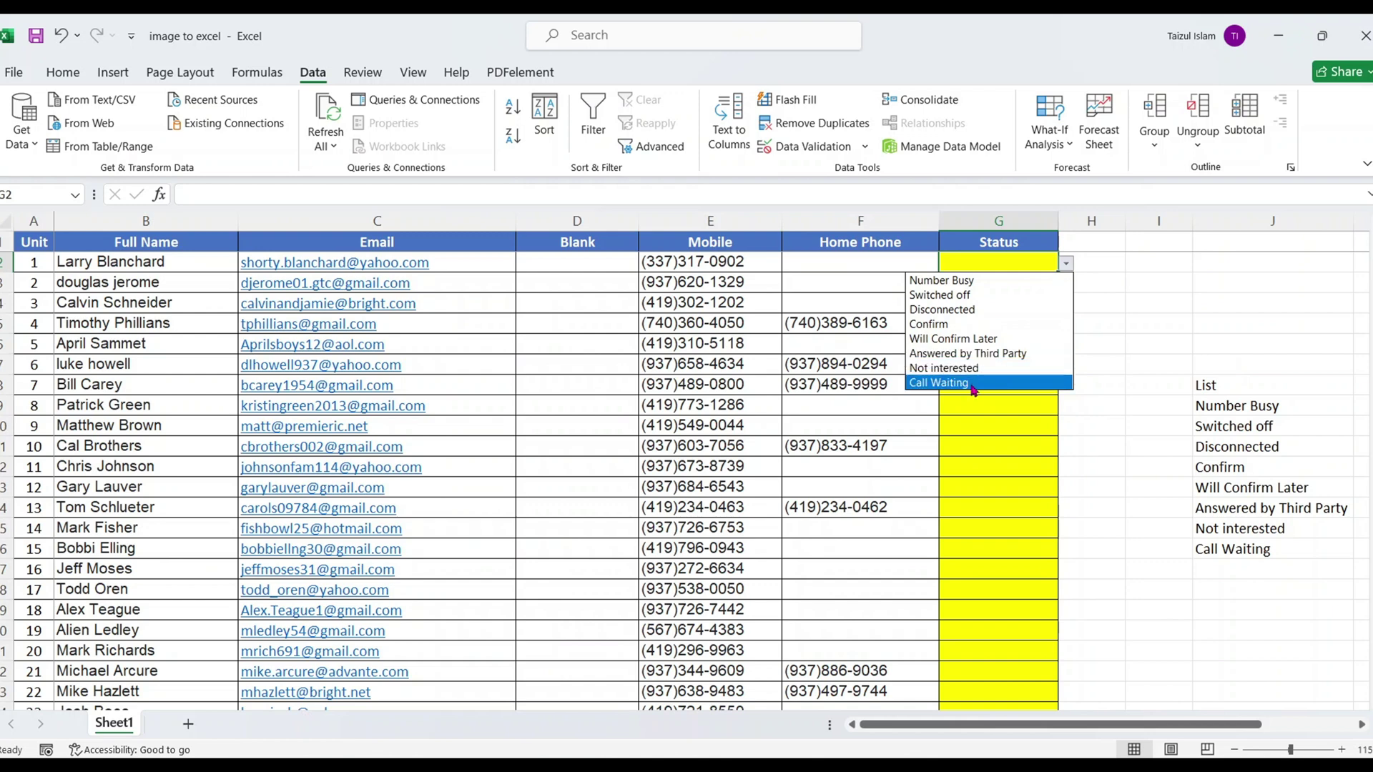
pyautogui.press('Escape')
pyautogui.click(1006, 479)
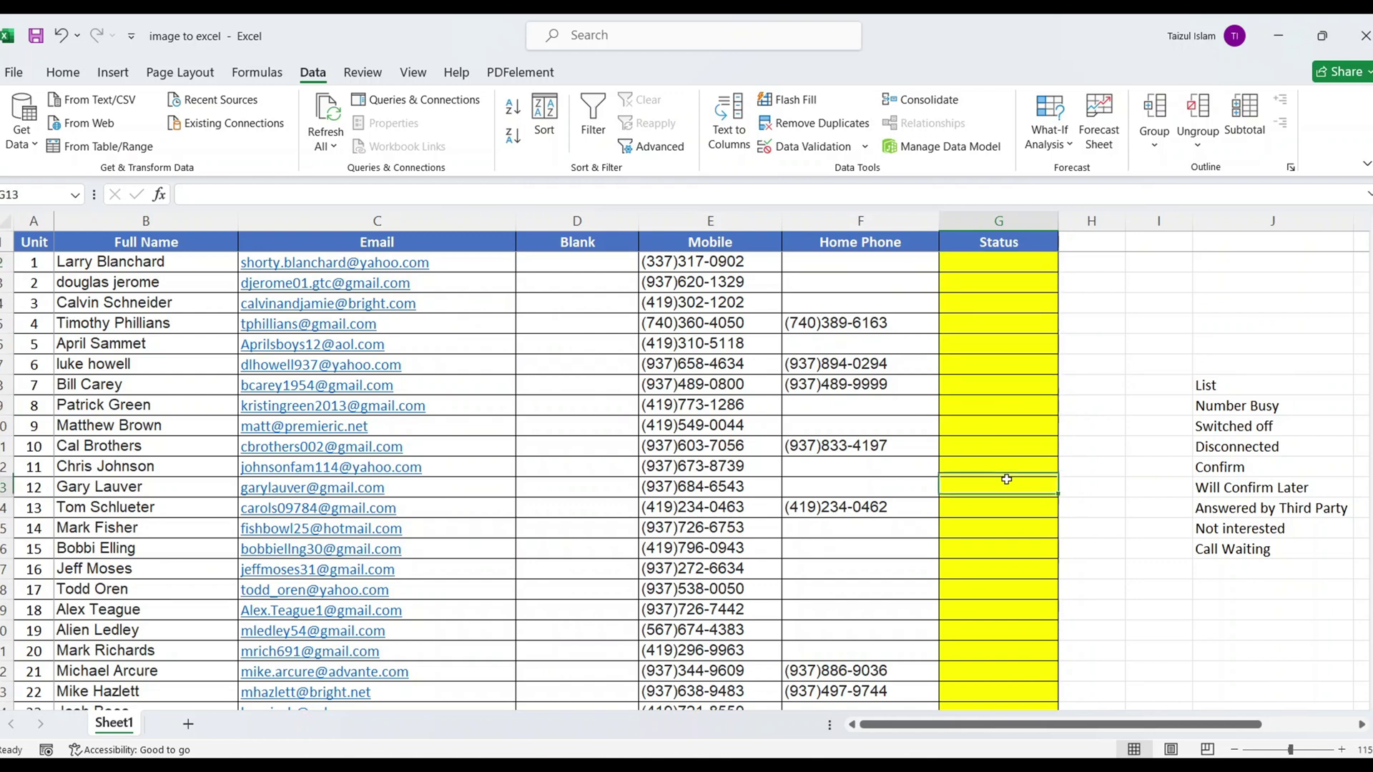
pyautogui.click(1015, 328)
# Copy the validated cell G2 and paste it down the rest of the Status column, starting at G3
pyautogui.click(1036, 267)
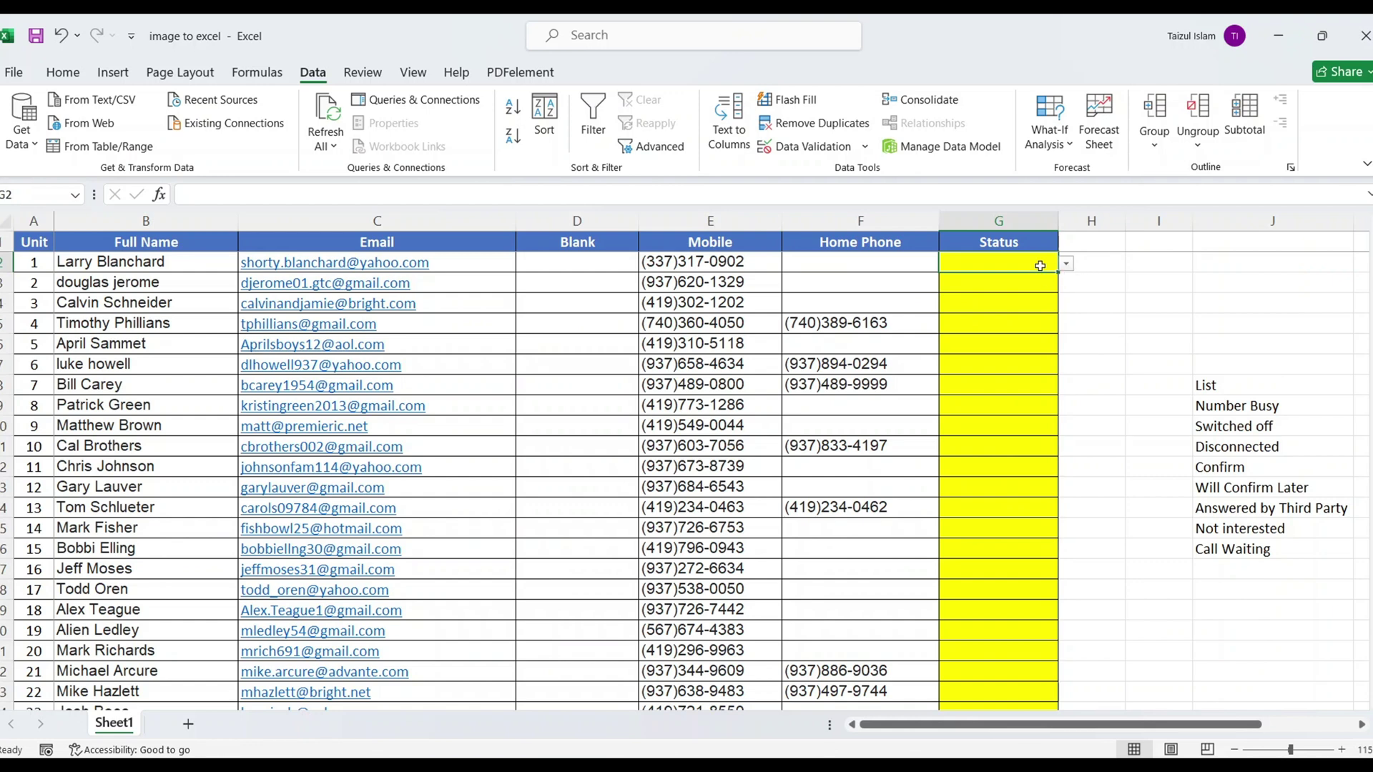
pyautogui.hotkey('ctrl', 'c')
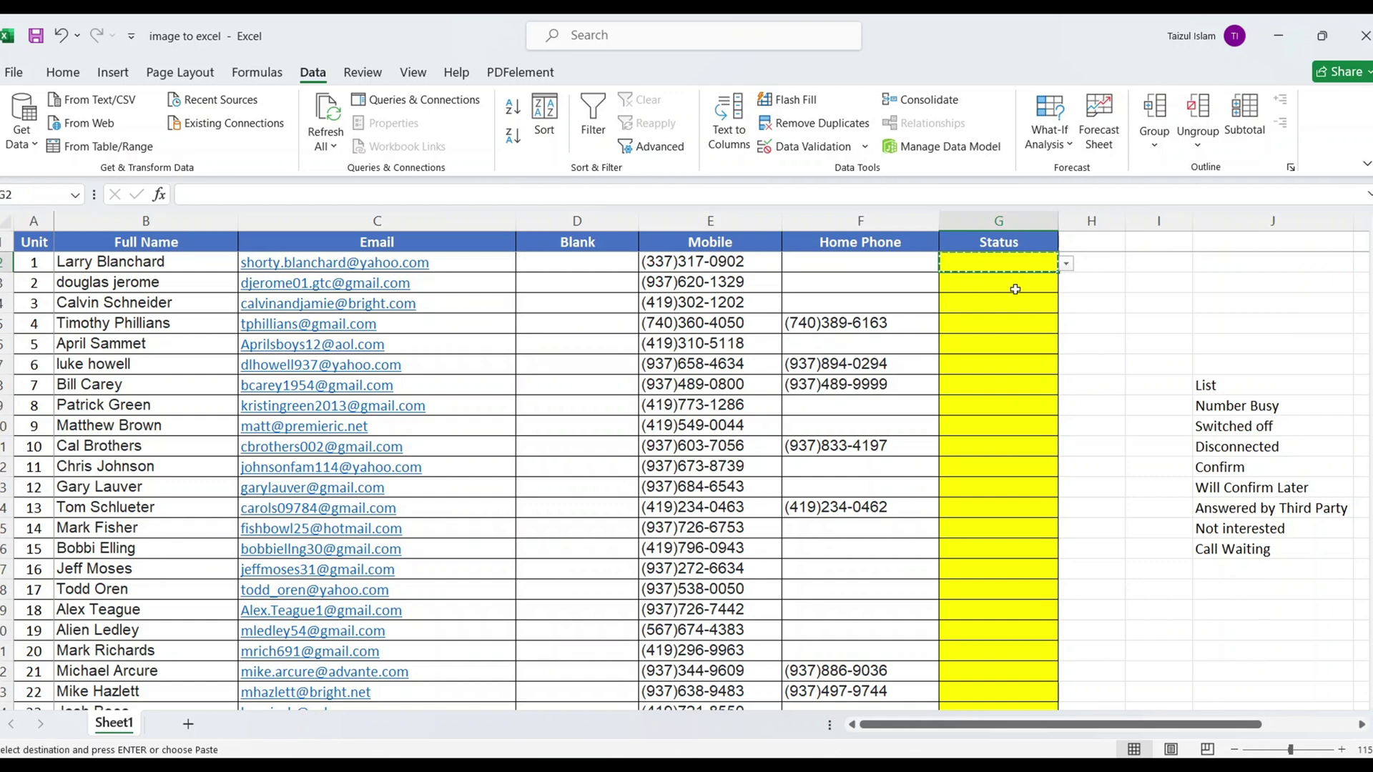
pyautogui.moveTo(1038, 272); pyautogui.dragTo(1008, 769)
pyautogui.scroll(11, 965, 337)
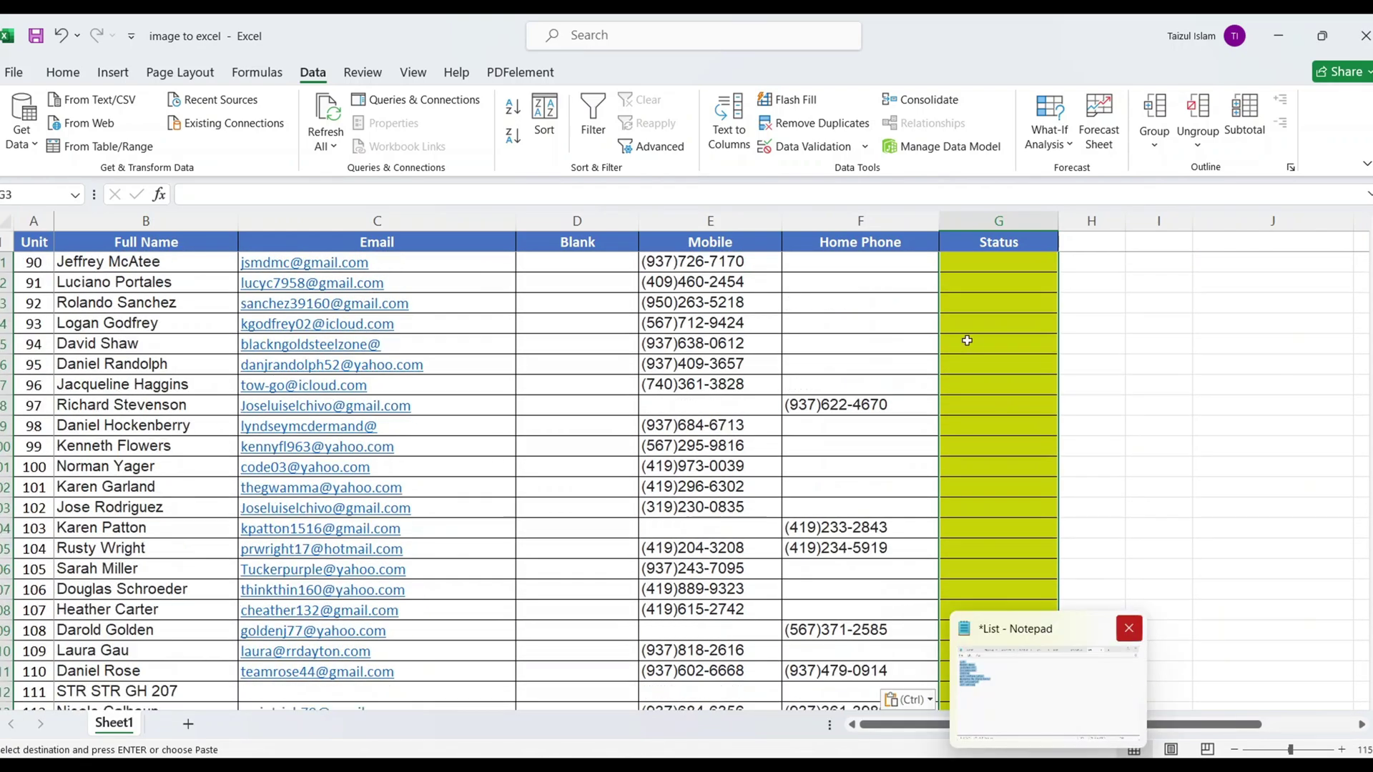
pyautogui.hotkey('ctrl', 'v')
pyautogui.click(1015, 483)
pyautogui.scroll(20, 1023, 465)
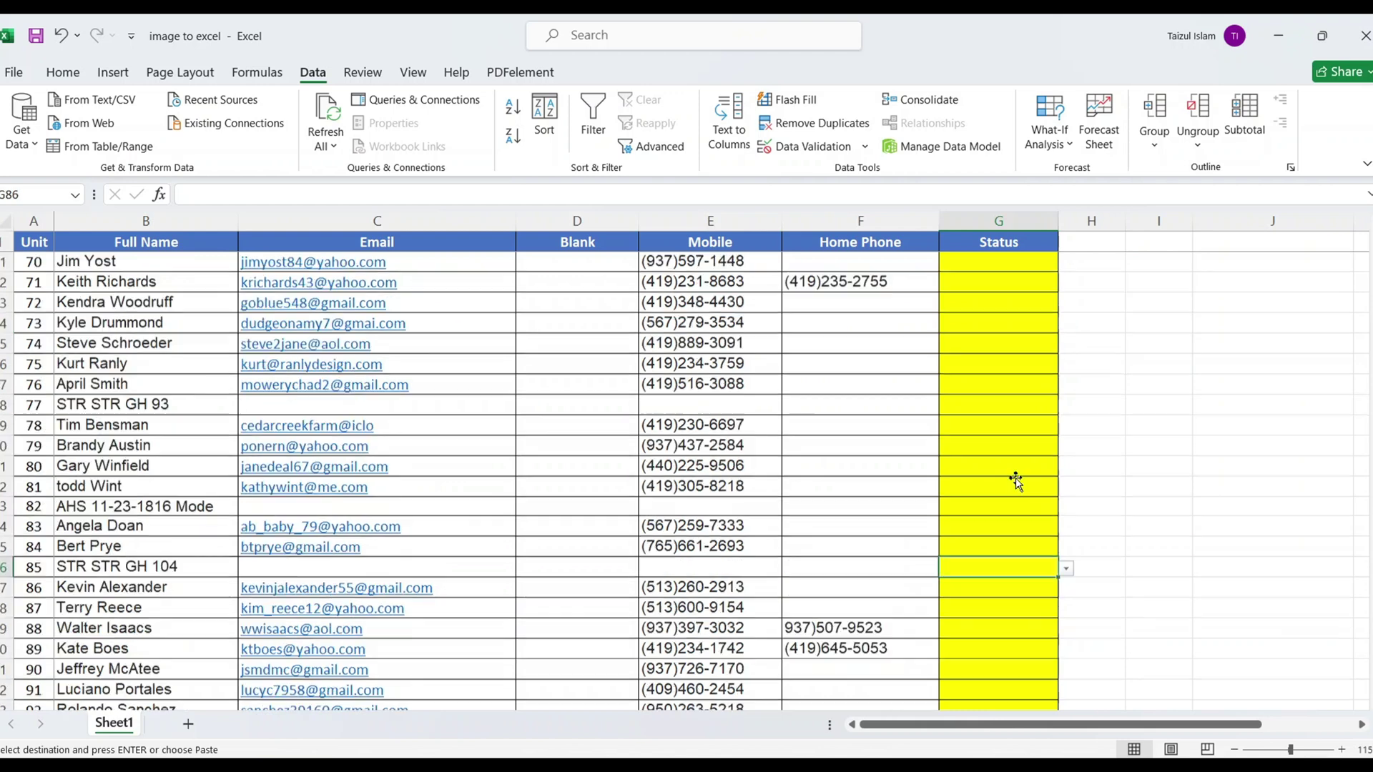
# Set the Status of unit 6 in cell G7 to Not interested from the dropdown list
pyautogui.click(1021, 363)
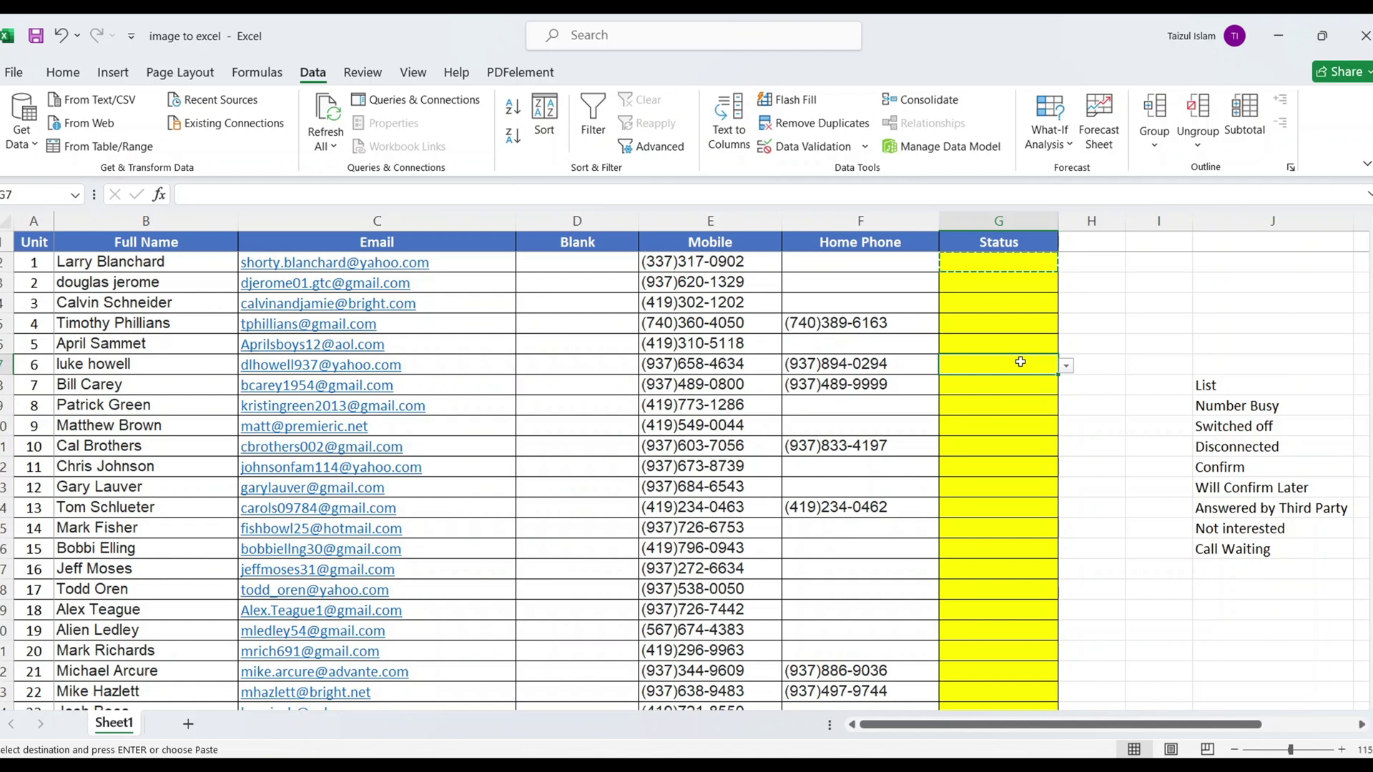
pyautogui.click(1067, 368)
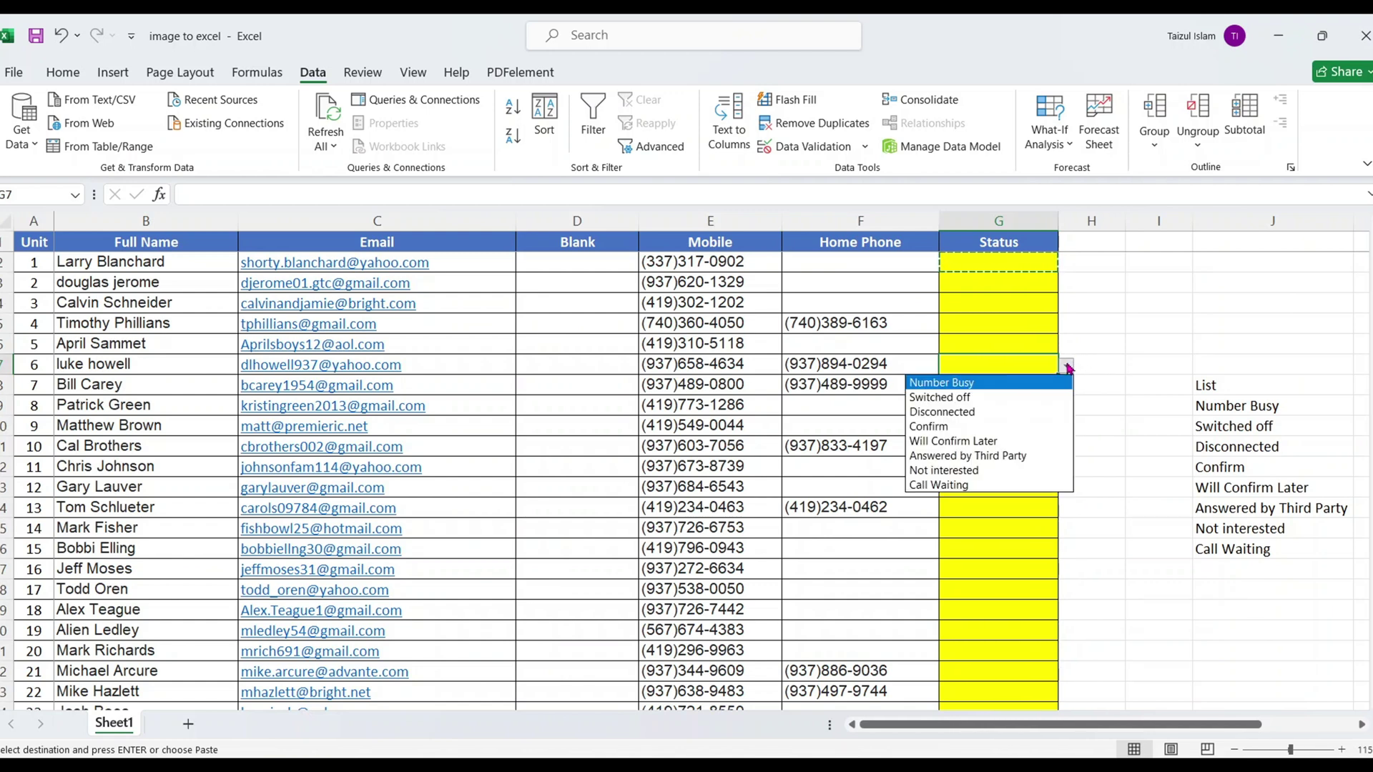
pyautogui.click(965, 469)
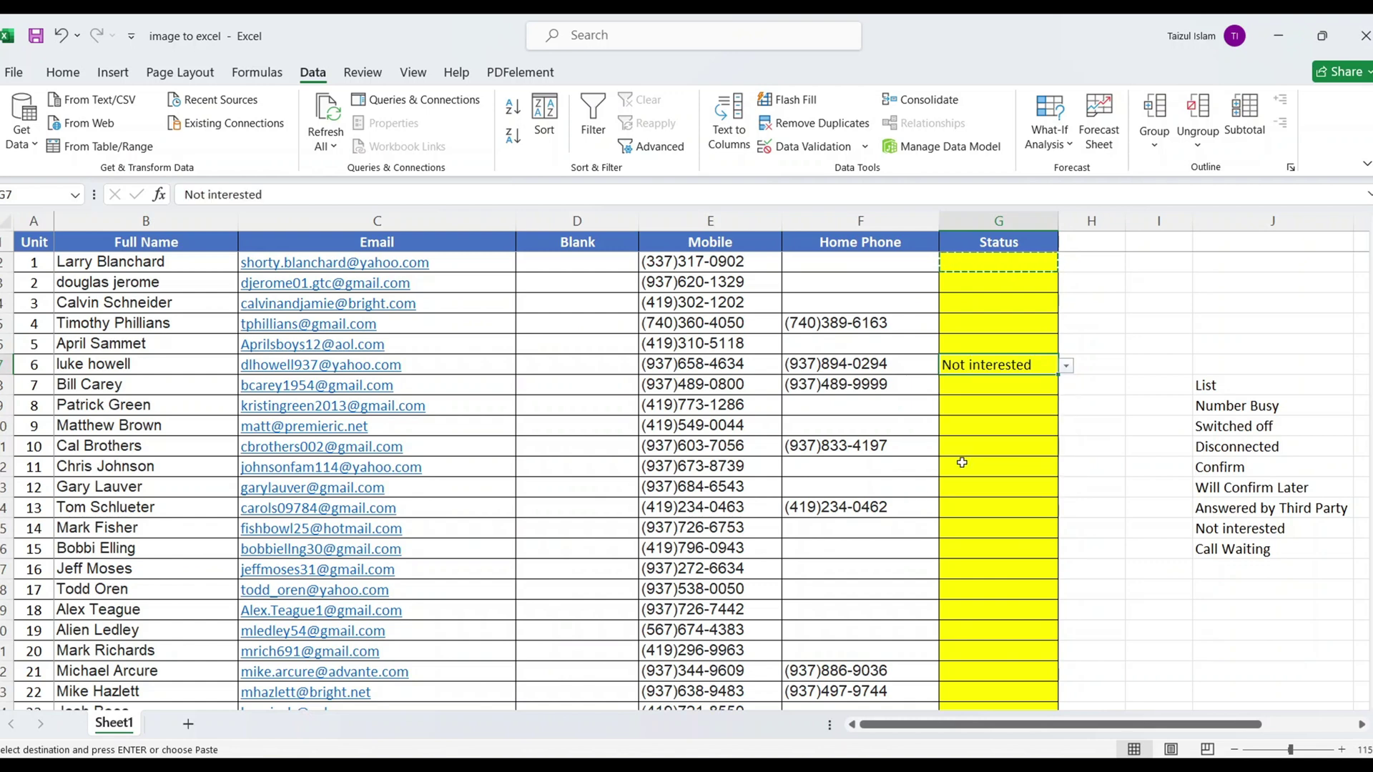
# Try to replace the Status entry in G7 with the unlisted text "can't answerd"
pyautogui.doubleClick(1035, 367)
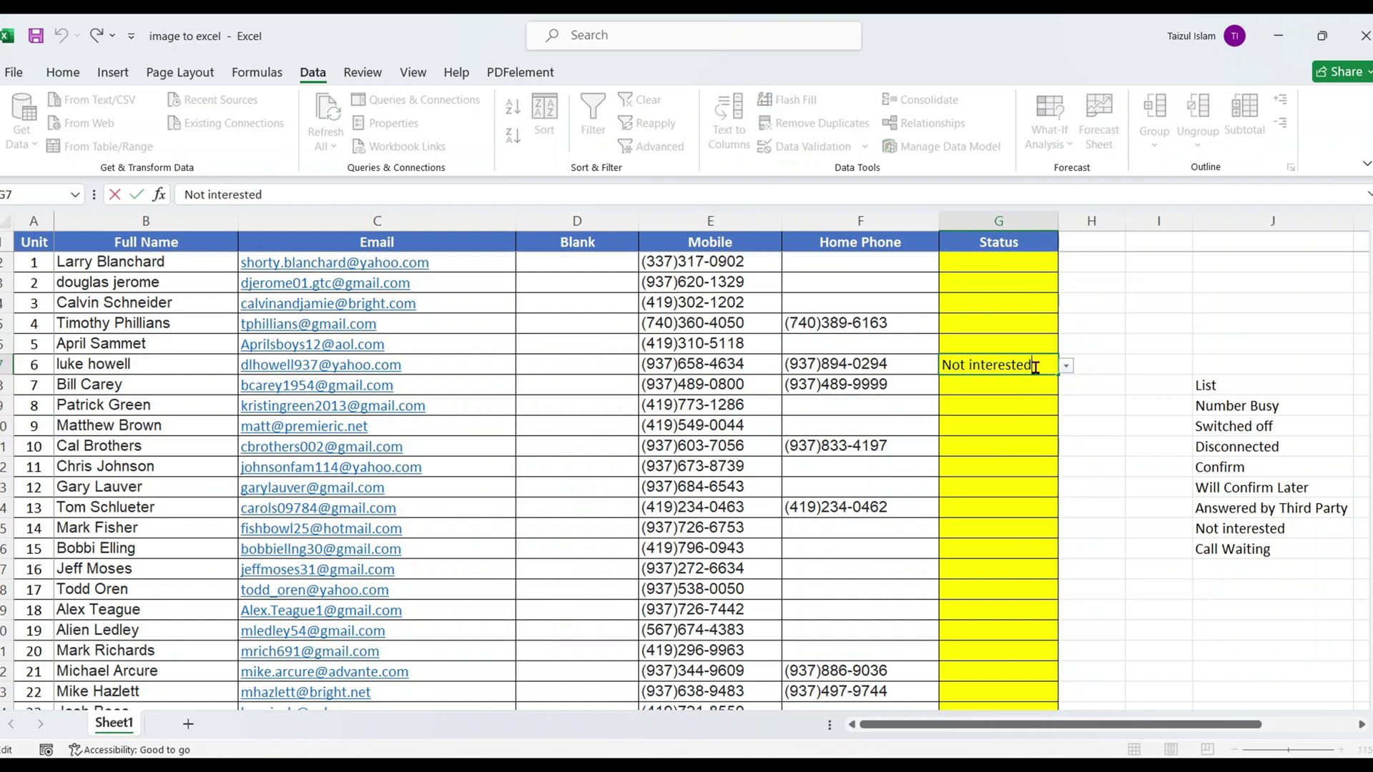
pyautogui.press('BackSpace')
pyautogui.press('BackSpace')
pyautogui.press('BackSpace')
pyautogui.press('BackSpace')
pyautogui.press('BackSpace')
pyautogui.press('BackSpace')
pyautogui.press('BackSpace')
pyautogui.press('BackSpace')
pyautogui.press('BackSpace')
pyautogui.press('BackSpace')
pyautogui.press('BackSpace')
pyautogui.press('BackSpace')
pyautogui.press('BackSpace')
pyautogui.press('BackSpace')
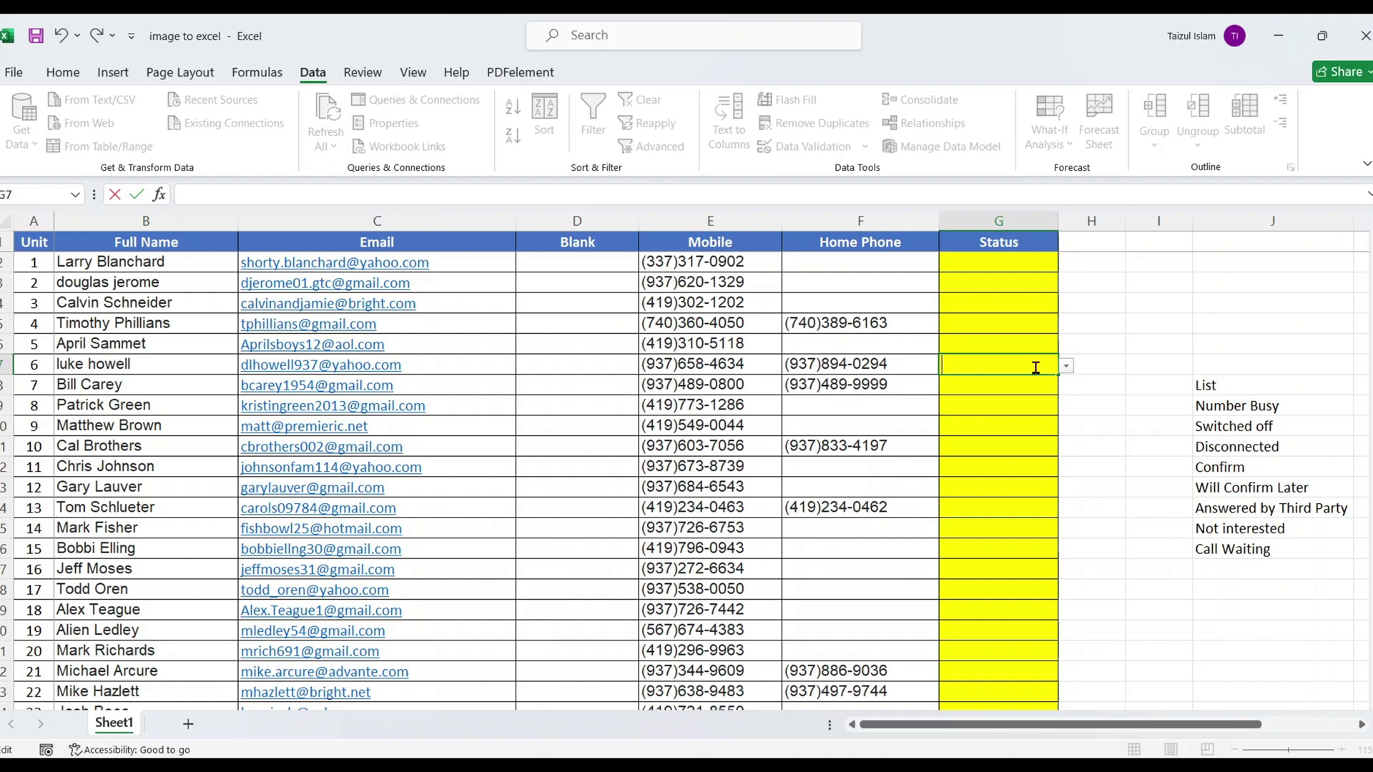
pyautogui.write("can't answerd")
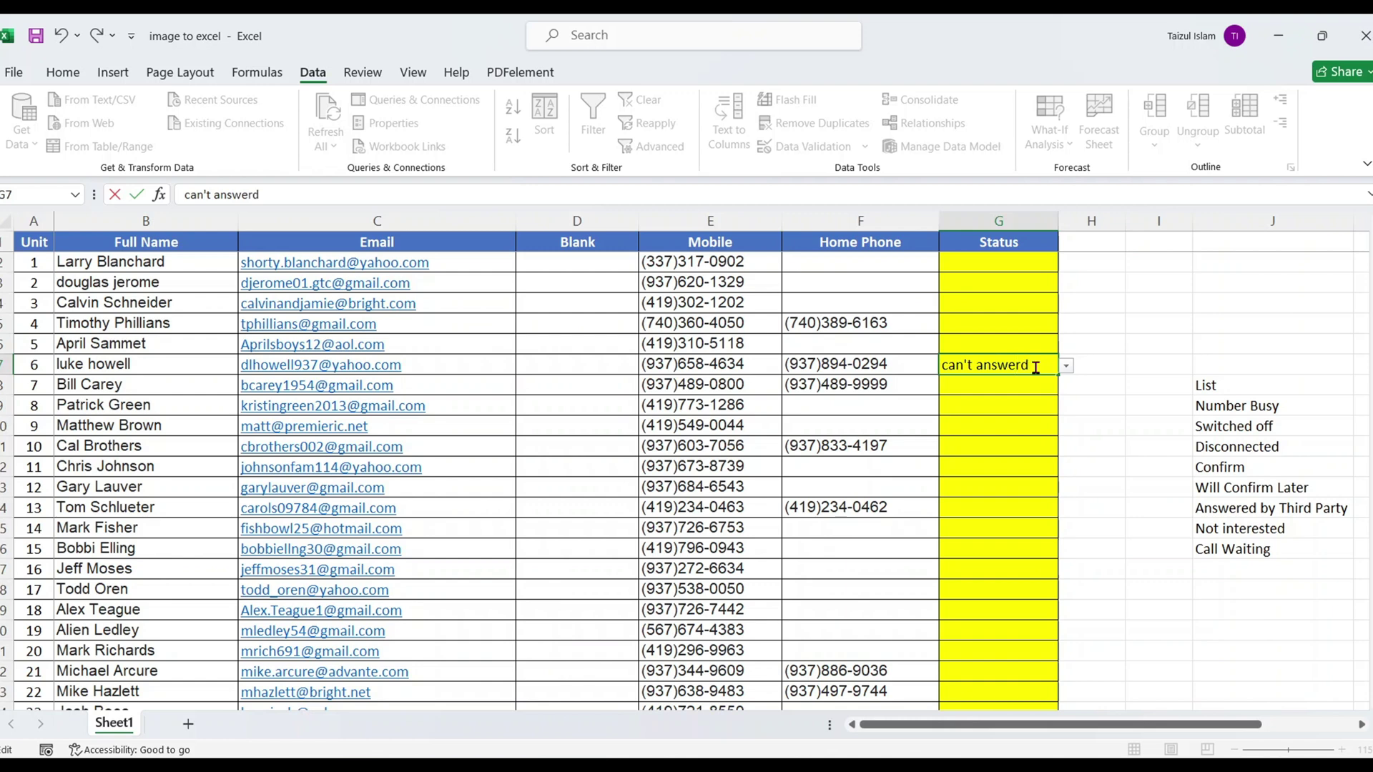
pyautogui.press('Return')
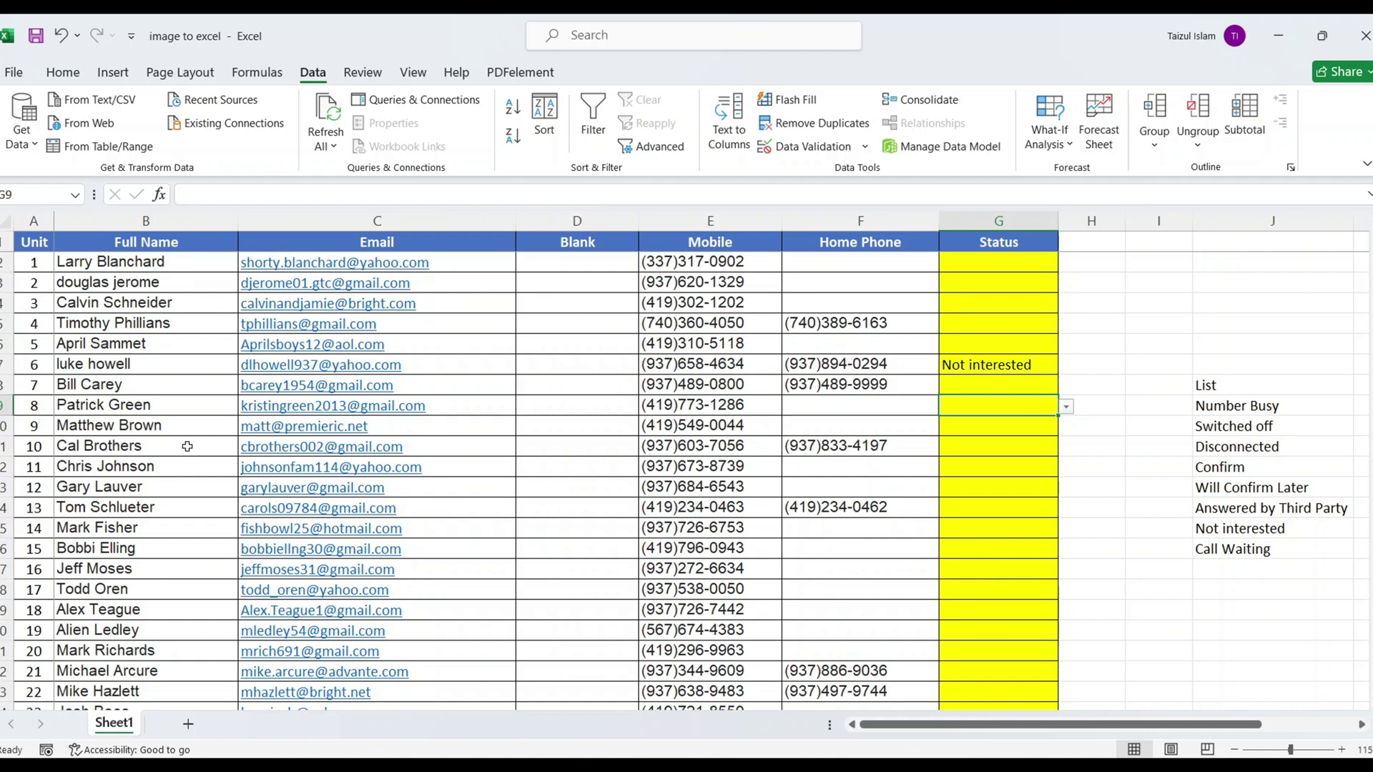
# Set the Status of unit 8 in cell G9 to Disconnected from the dropdown list
pyautogui.click(1067, 407)
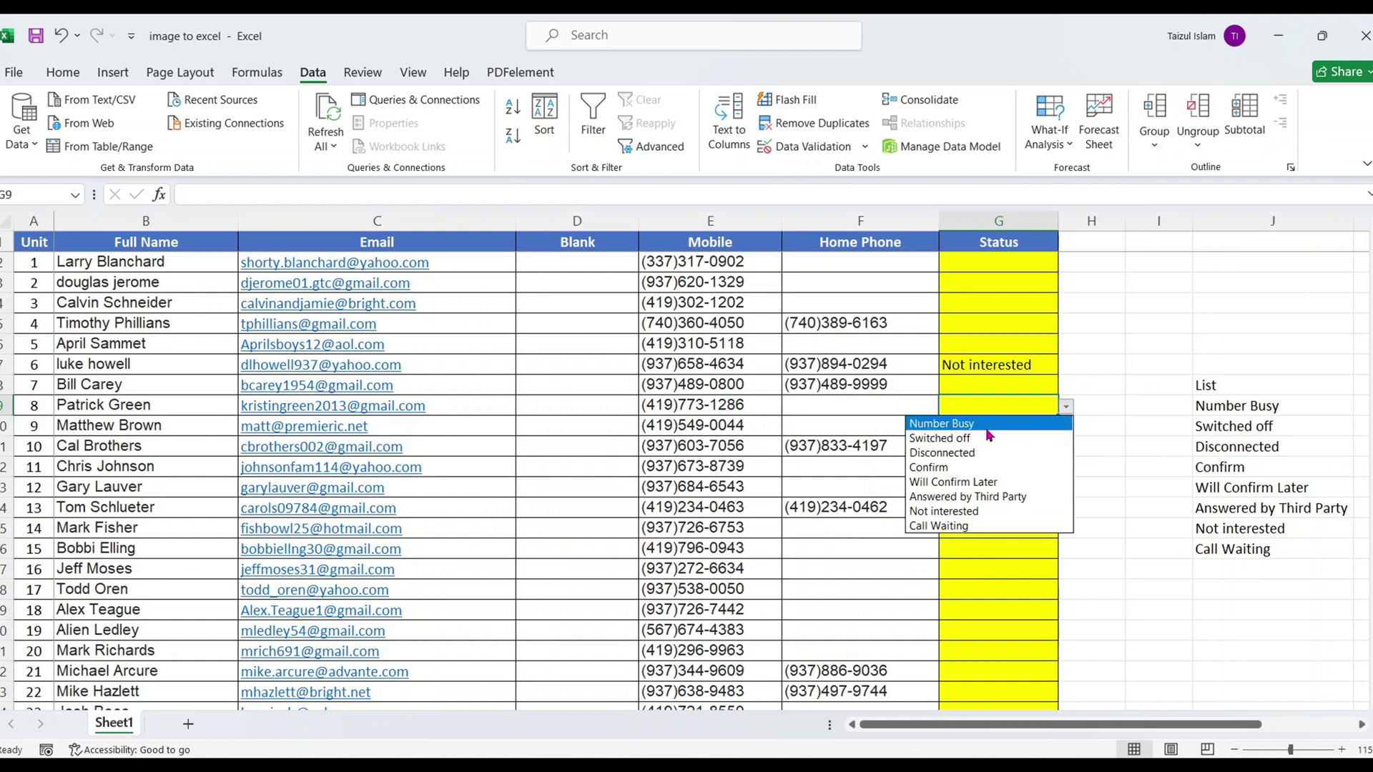
pyautogui.click(950, 454)
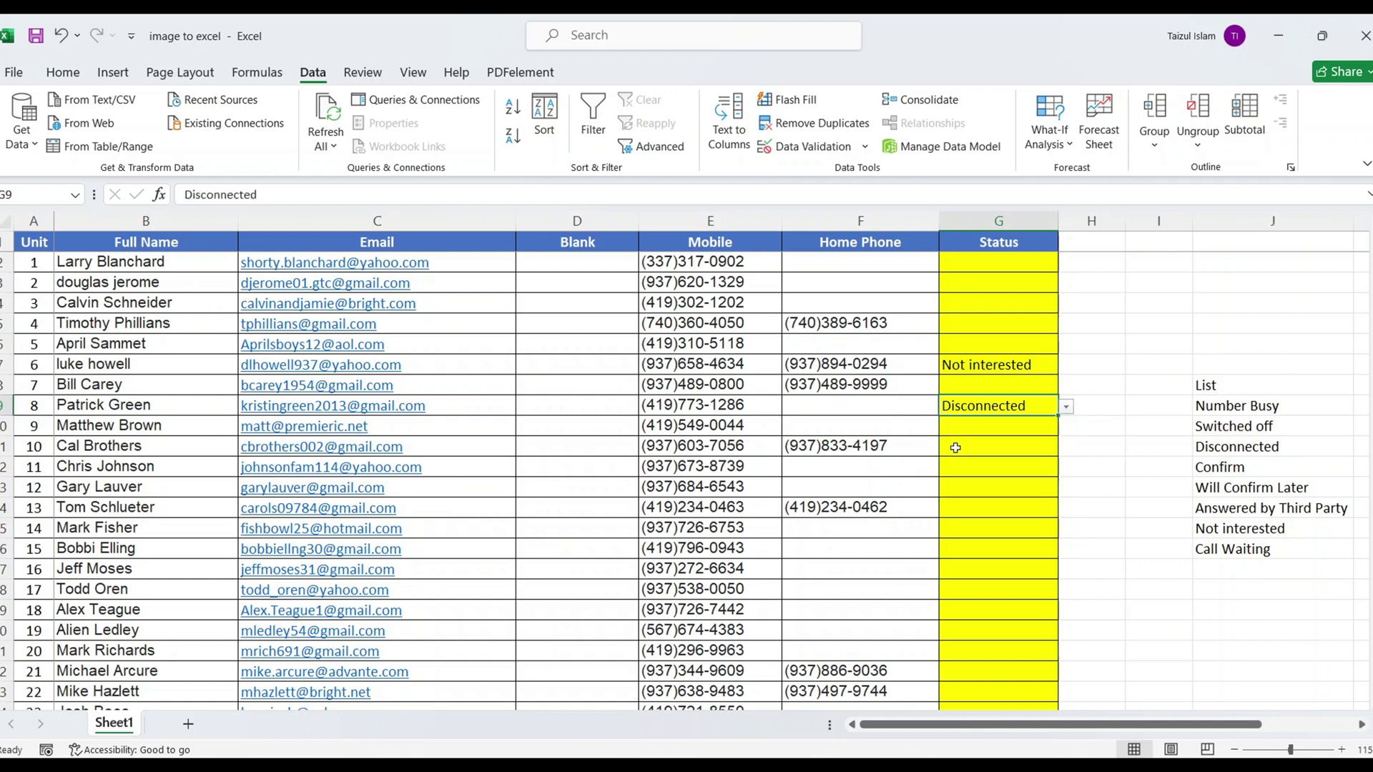
# Try to replace the Status entry in G9 with the unlisted text "not connected", then cancel the entry
pyautogui.doubleClick(1036, 406)
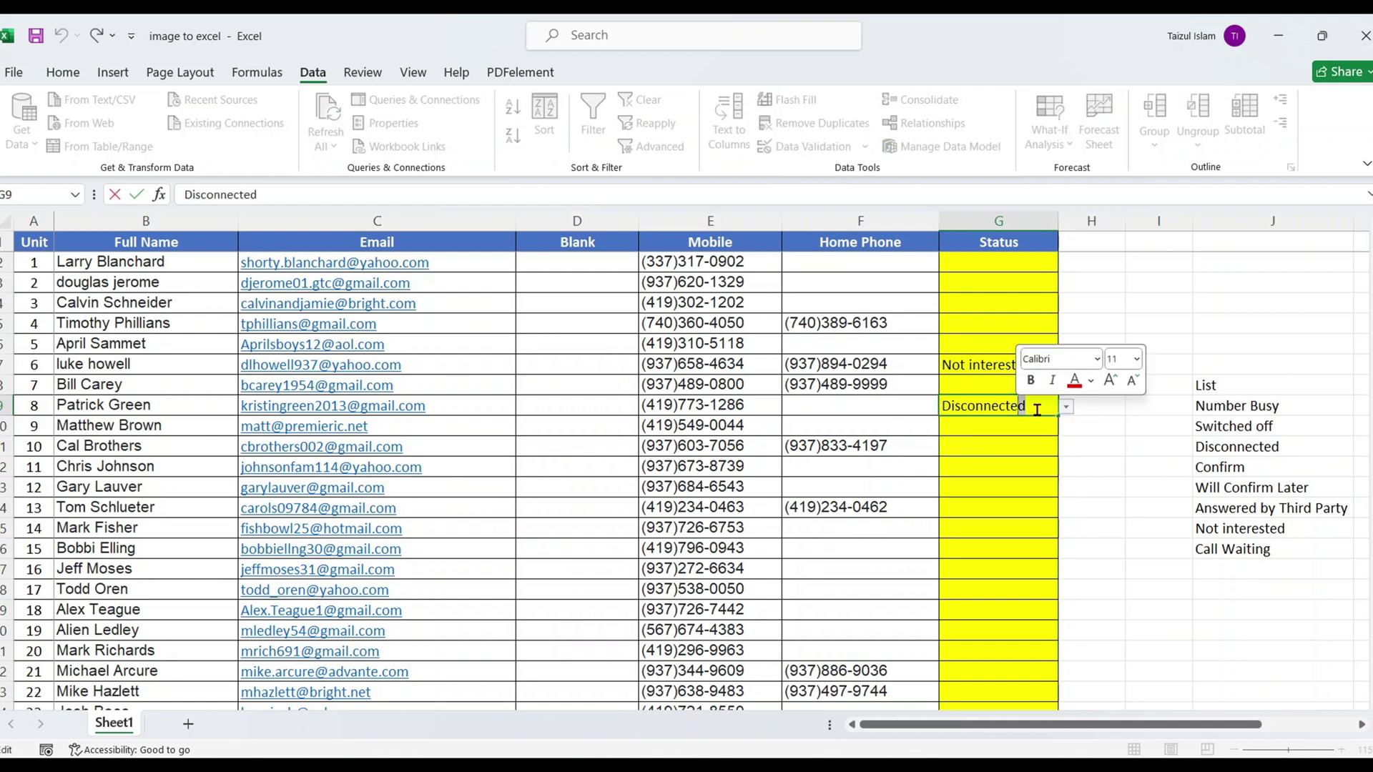
pyautogui.press('BackSpace')
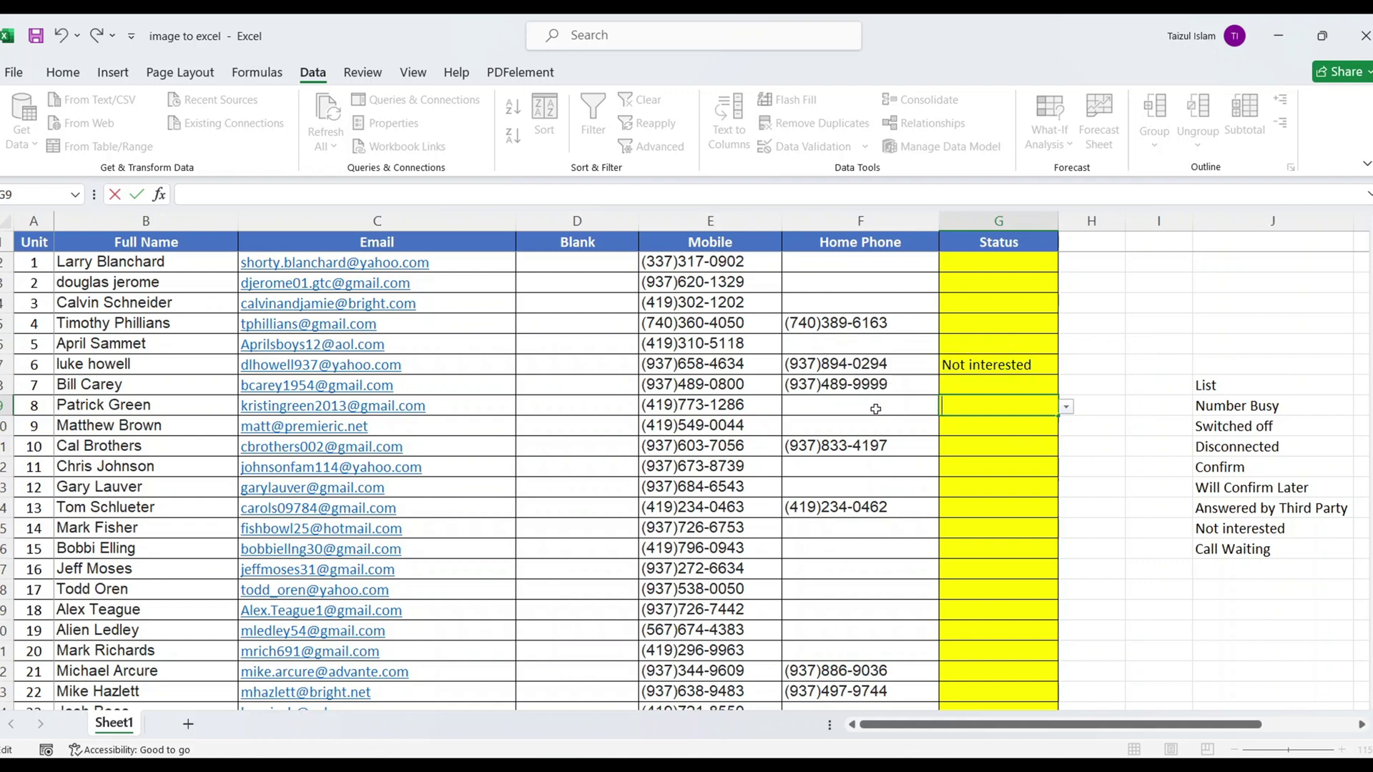
pyautogui.write('not connected')
pyautogui.press('BackSpace')
pyautogui.press('BackSpace')
pyautogui.press('BackSpace')
pyautogui.press('BackSpace')
pyautogui.press('BackSpace')
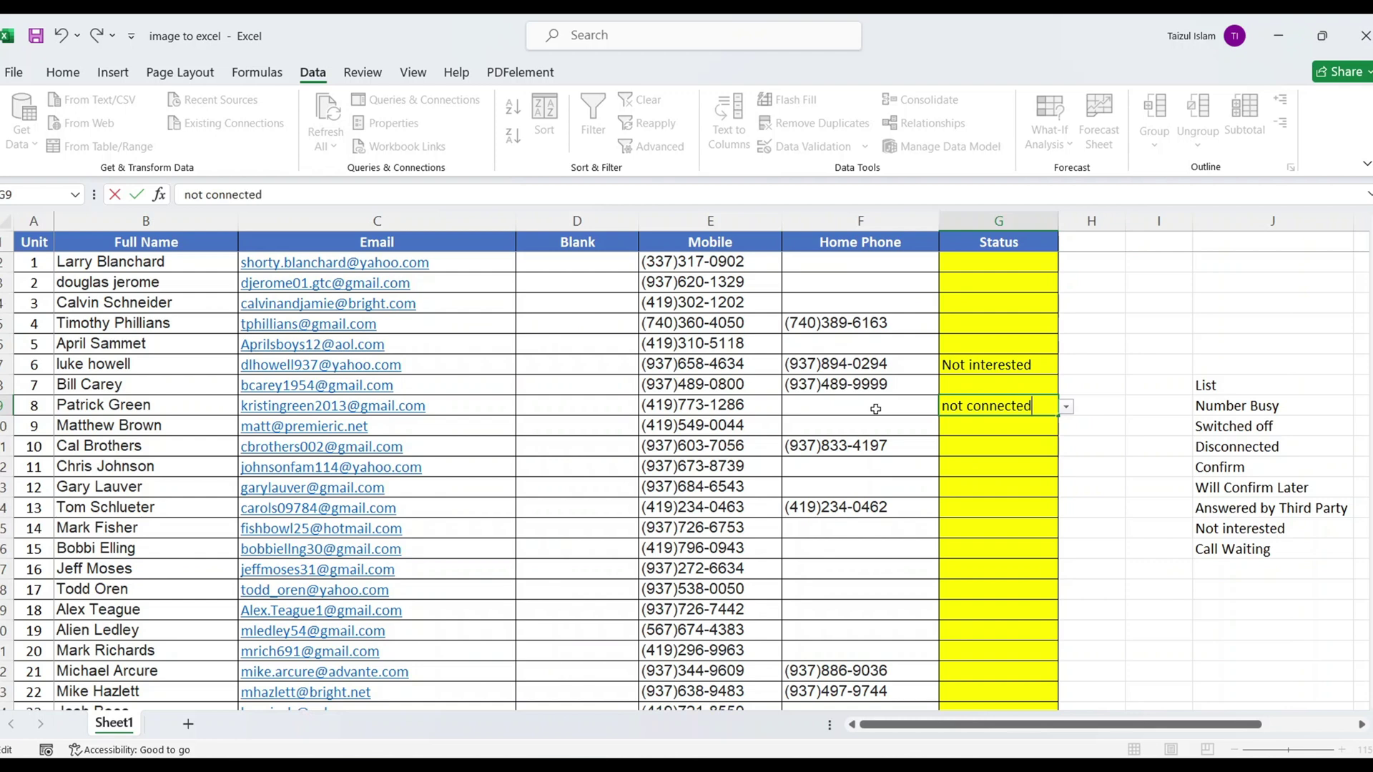
pyautogui.press('Return')
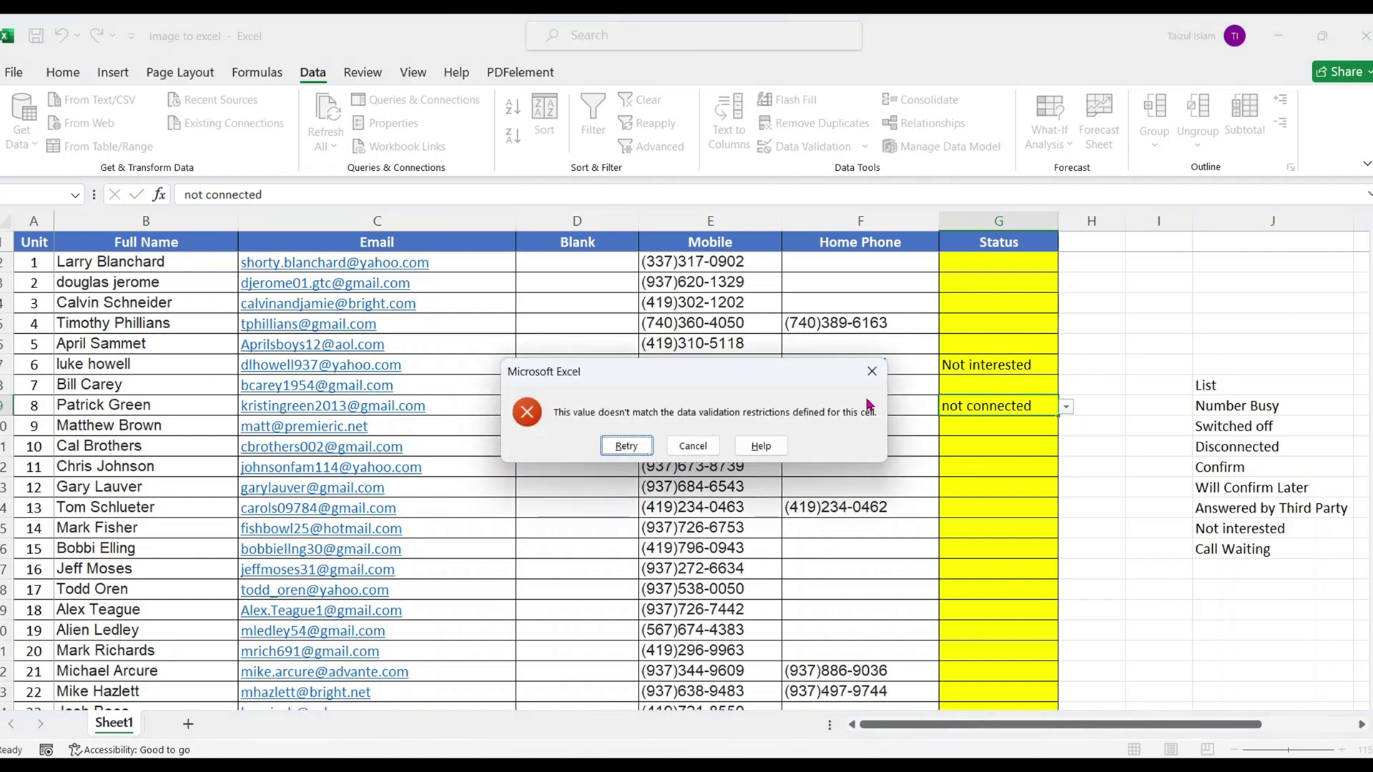
pyautogui.click(676, 449)
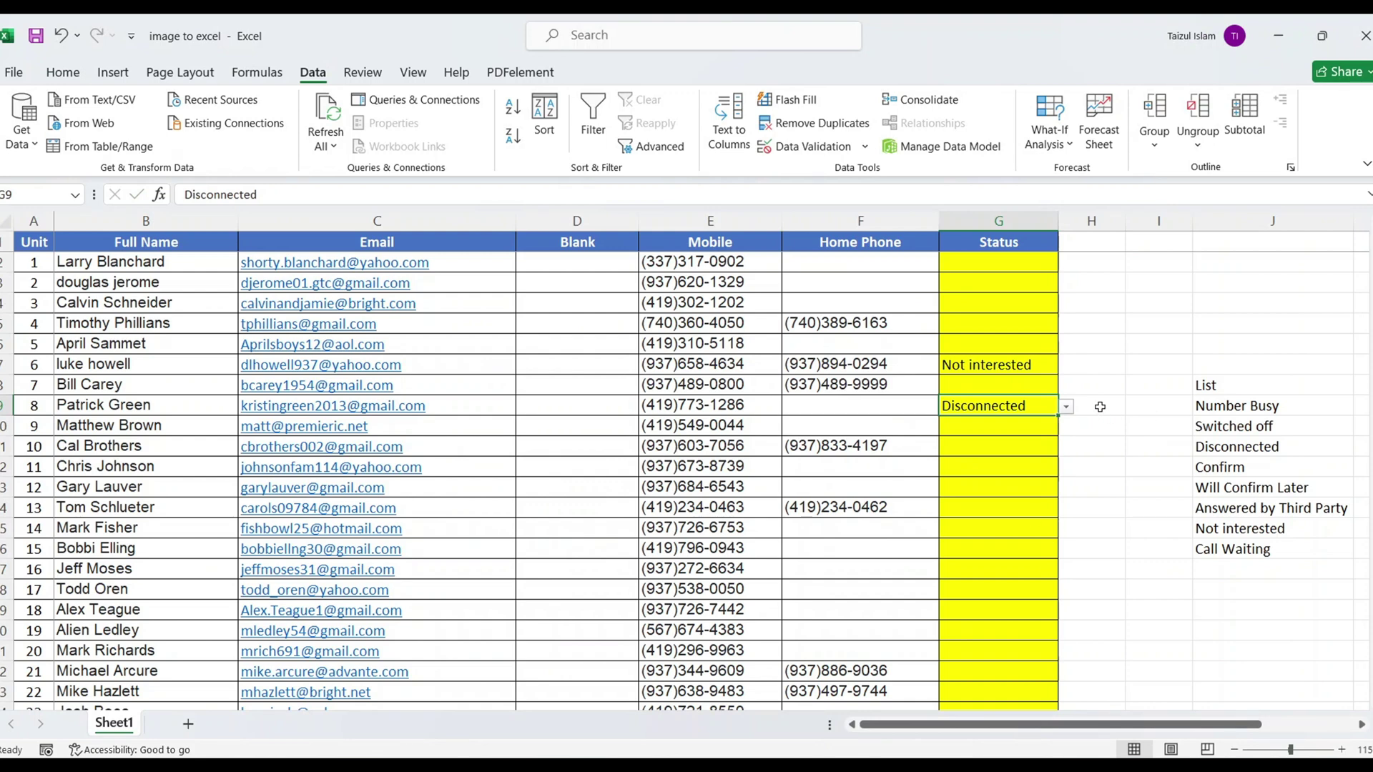
# Review the available dropdown choices in Status cell G9 without picking another one
pyautogui.click(1066, 407)
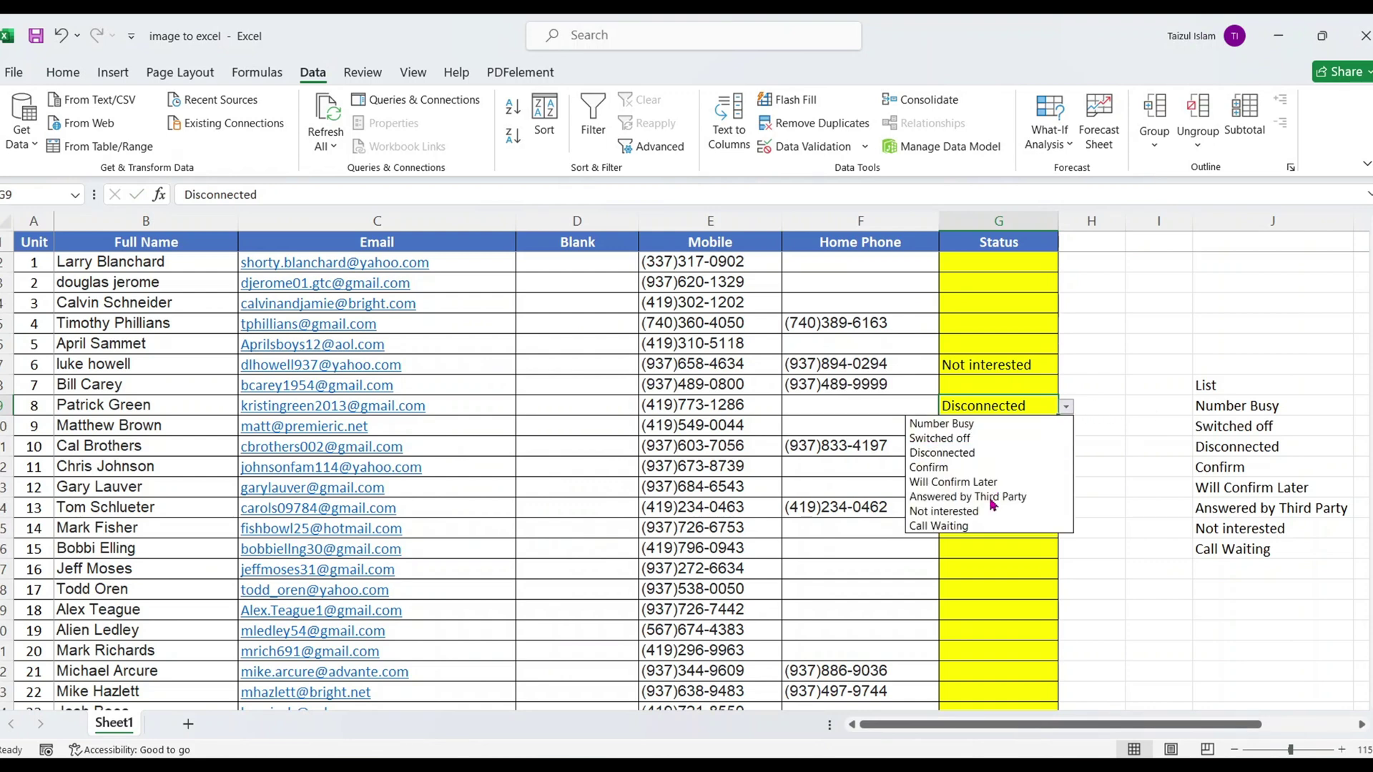
pyautogui.press('Escape')
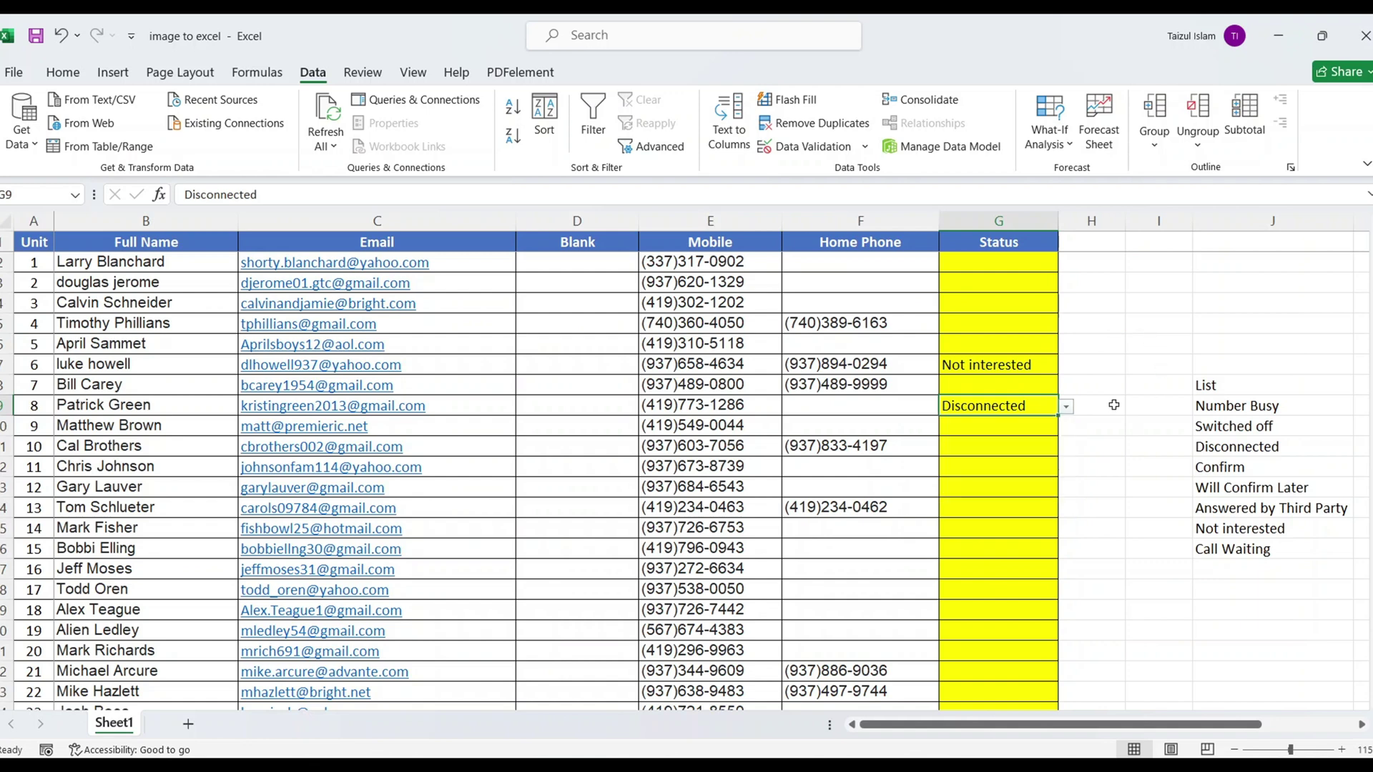
pyautogui.click(1097, 486)
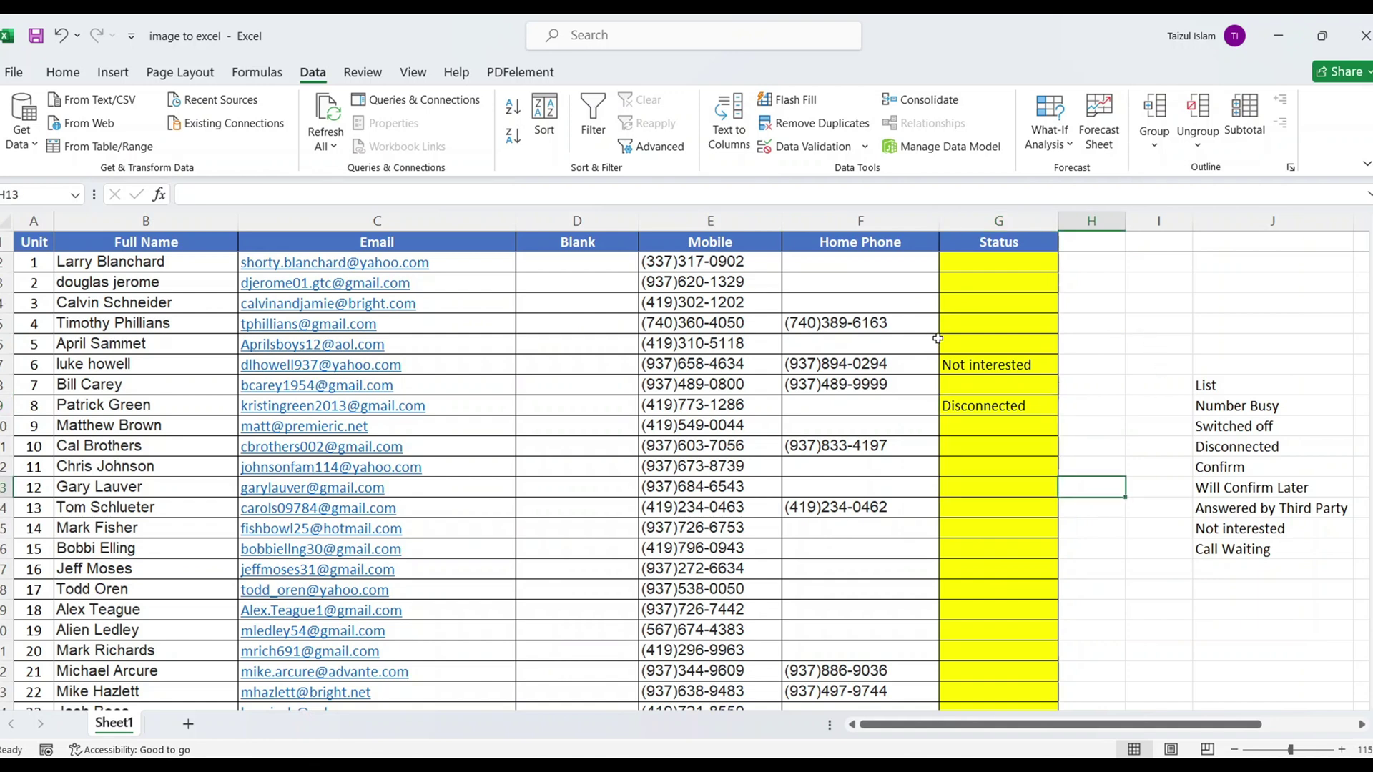